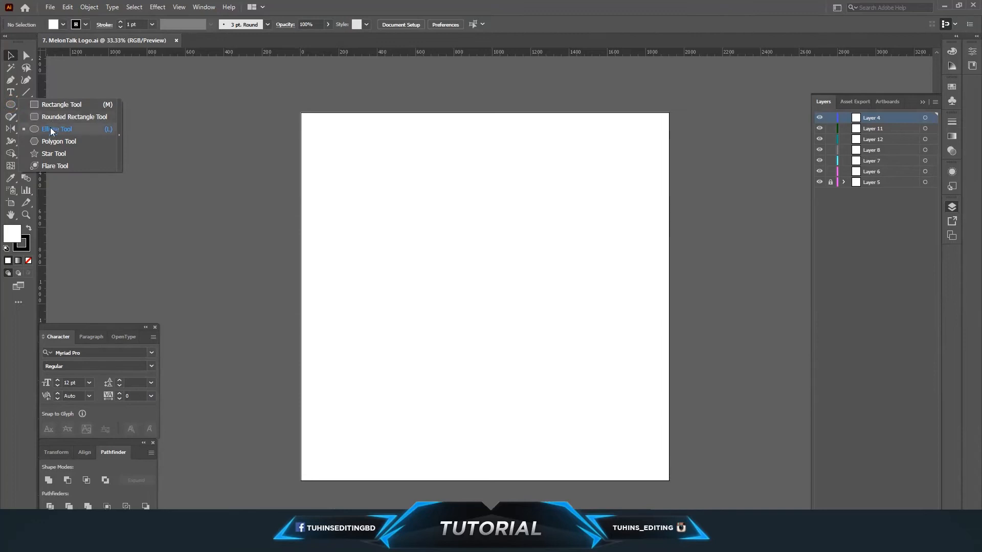
Draw a circle about 918 px across near the artboard's centre on Layer 7 and fill it green (R=57 G=181 B=74).
click(861, 161)
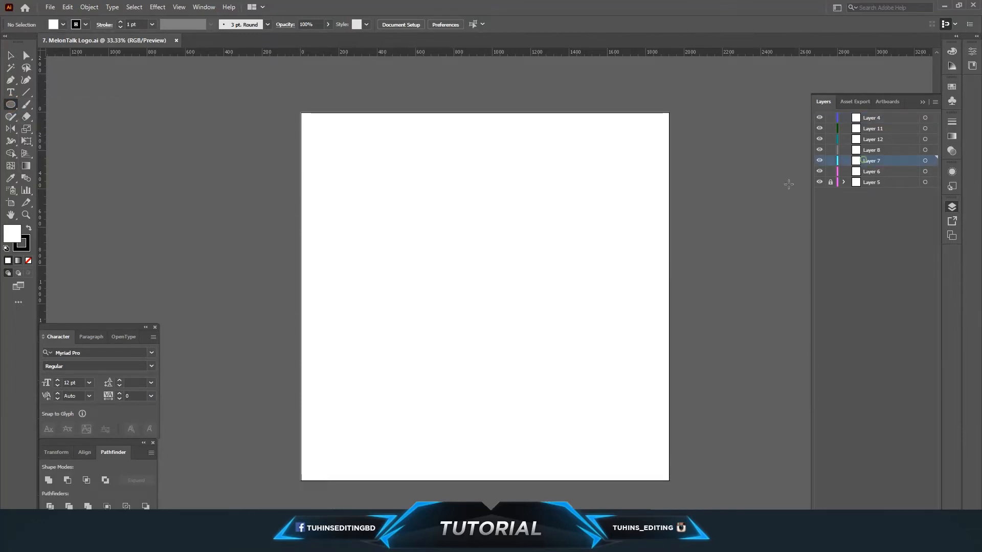
mouse_move(479, 272)
mouse_down()
mouse_move(550, 358)
mouse_move(566, 359)
mouse_up()
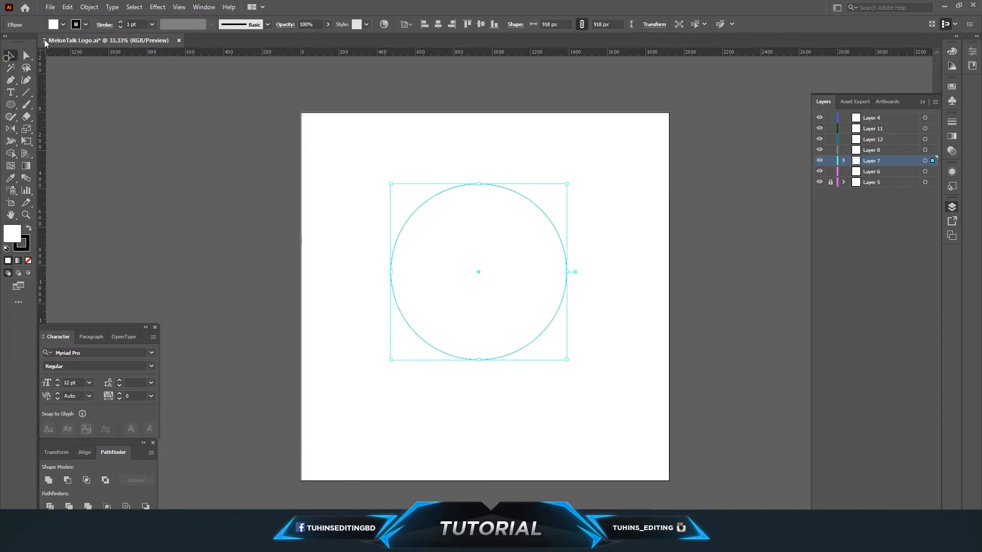
click(63, 24)
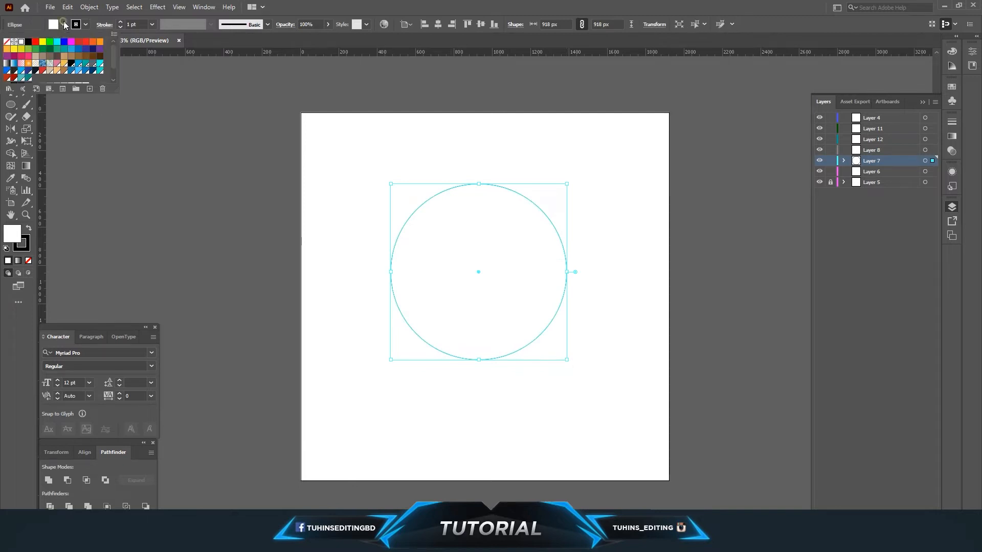
click(40, 51)
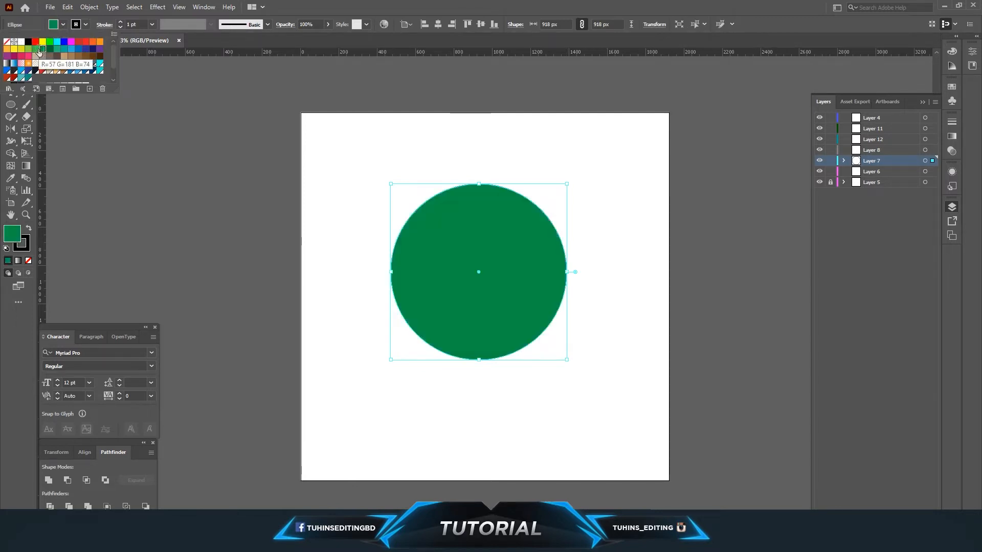
click(34, 50)
click(265, 318)
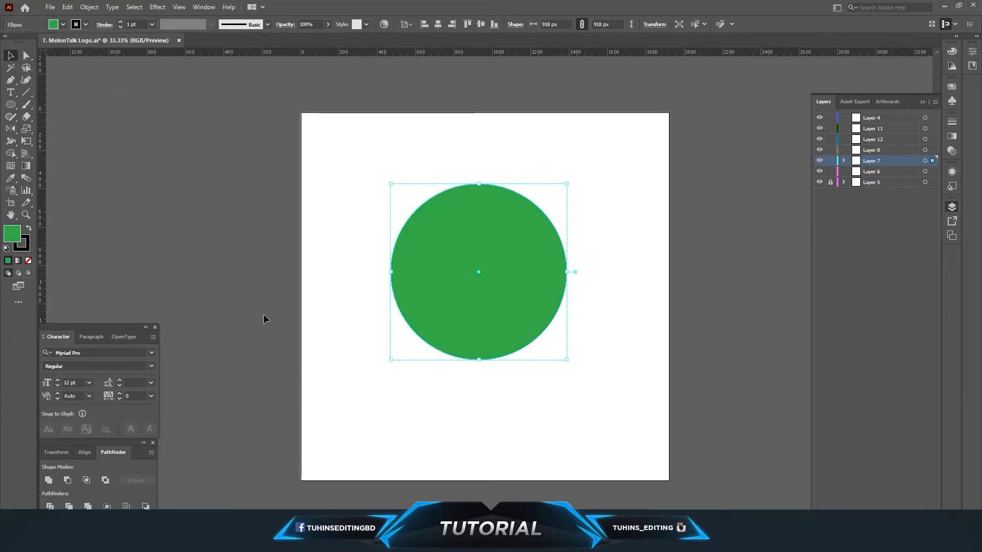
Remove the stroke from the green circle.
click(75, 26)
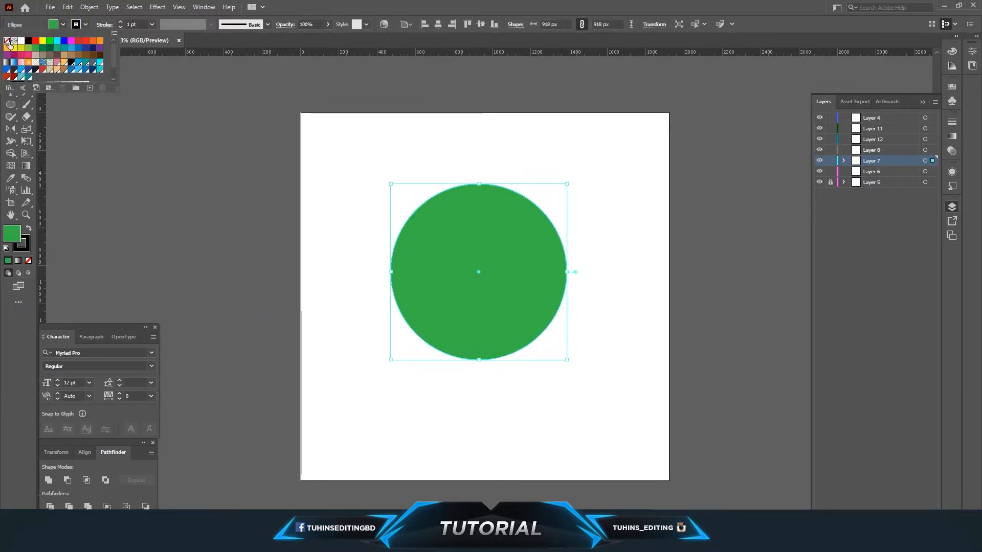
click(6, 39)
click(284, 316)
click(336, 319)
click(495, 300)
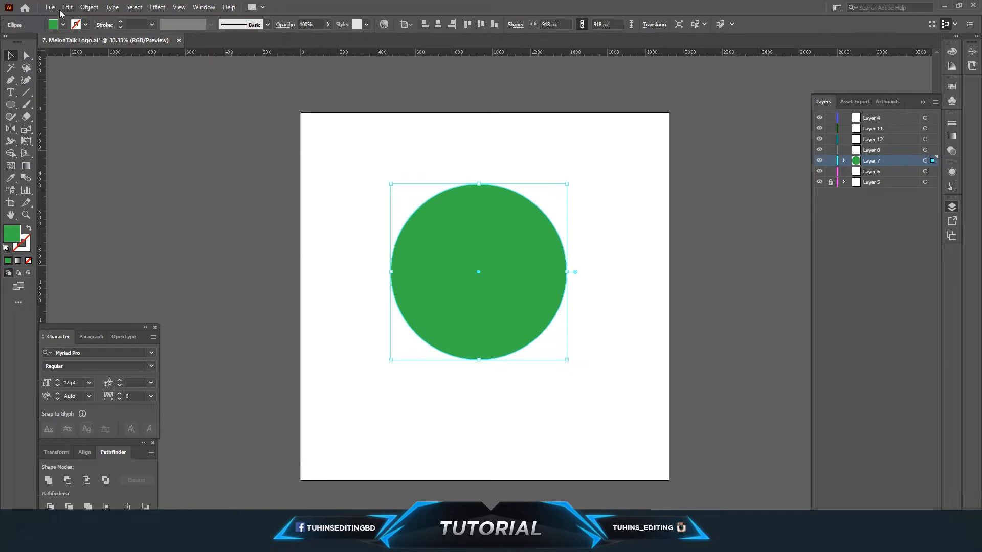
Copy the green circle and paste the duplicate in place.
click(67, 6)
click(81, 57)
click(68, 7)
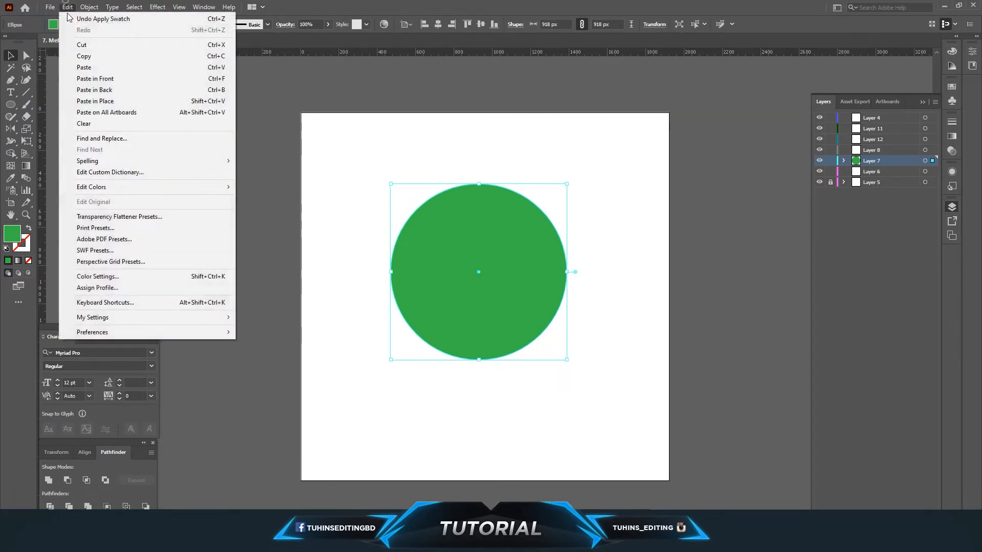
click(94, 101)
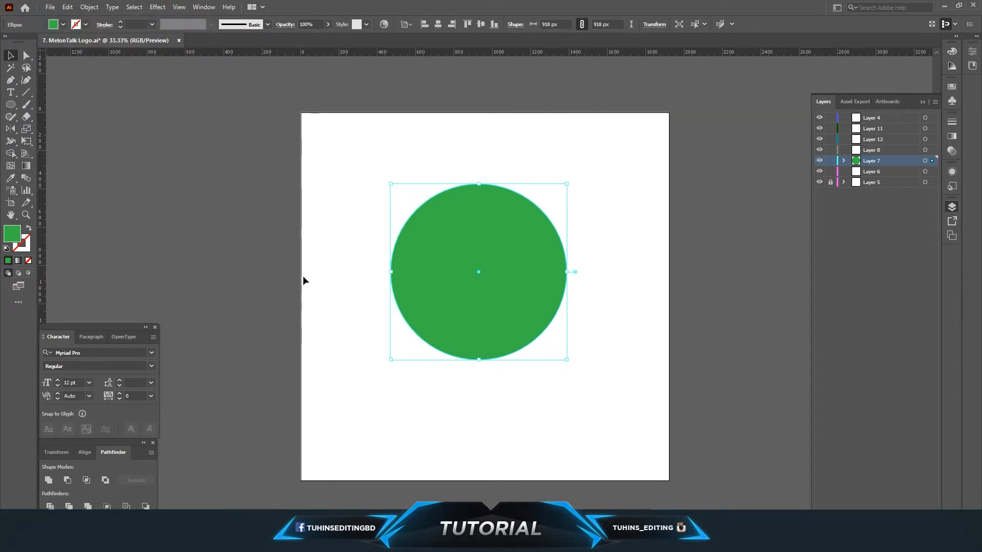
Fill the duplicated circle with a pale, desaturated yellow-green.
click(63, 24)
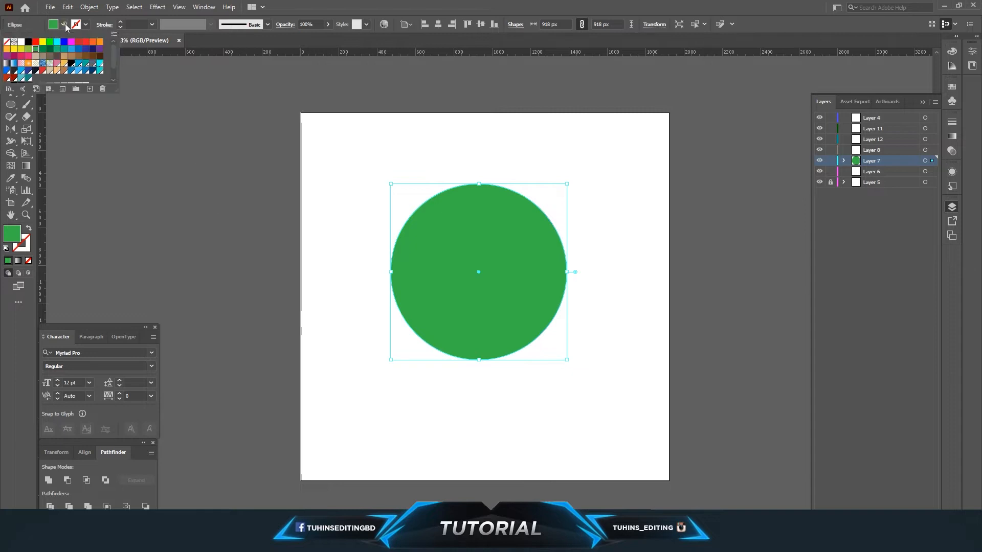
click(38, 52)
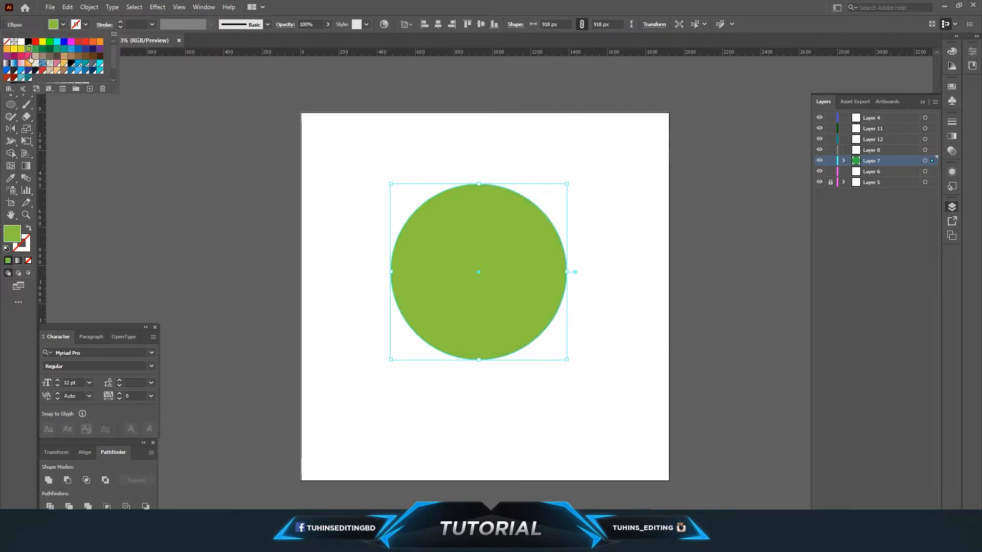
double_click(12, 234)
mouse_move(443, 233)
mouse_down()
mouse_move(413, 233)
mouse_move(433, 234)
mouse_move(412, 226)
mouse_up()
click(585, 207)
Shrink the pale green circle around its centre to about 780 px, leaving an even green ring outside it.
drag(566, 358, 563, 347)
click(581, 345)
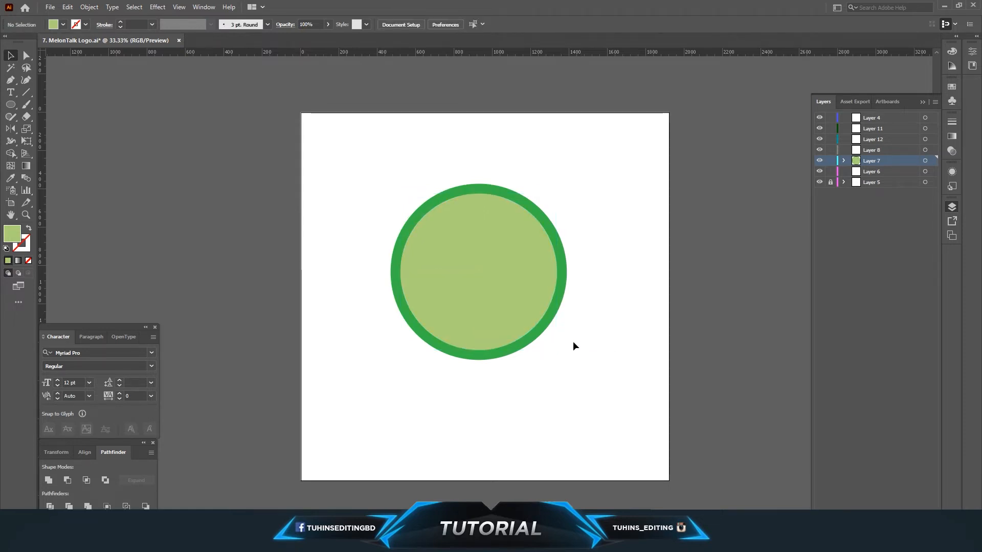
click(530, 321)
drag(559, 350, 558, 347)
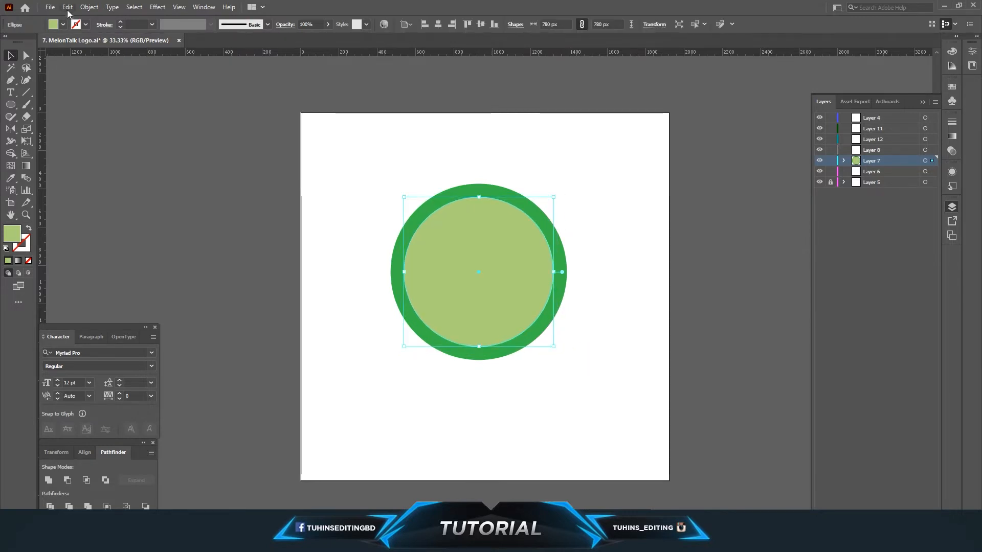
Duplicate the pale green circle at the same position and fill the copy with white sampled from the artboard background.
click(68, 7)
click(89, 55)
click(67, 7)
click(95, 90)
key(i)
click(360, 320)
Shrink the white circle slightly around its centre so a thin pale green ring surrounds it.
click(11, 55)
mouse_move(552, 346)
mouse_down()
mouse_move(541, 333)
mouse_move(548, 340)
mouse_up()
click(581, 349)
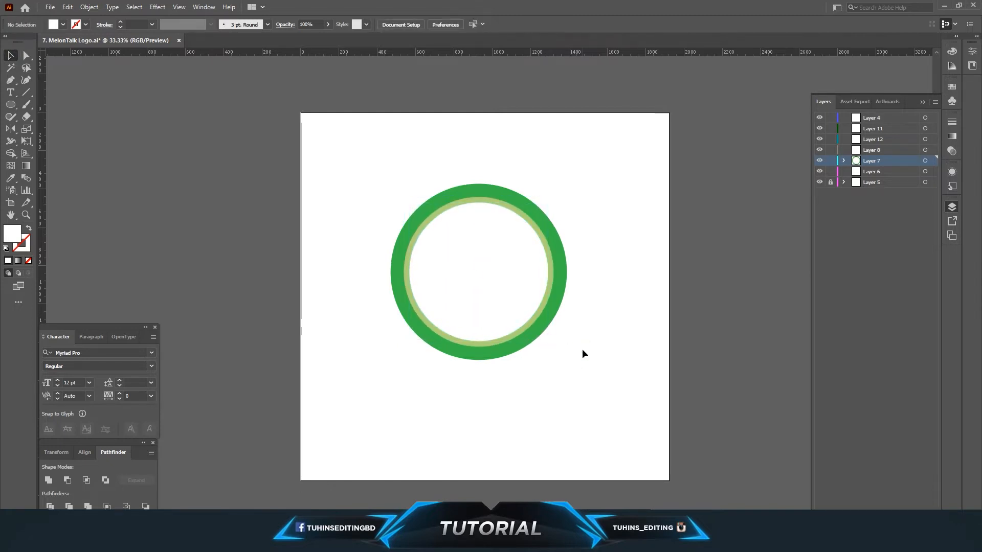
Enlarge the pale green and white circles around their centre to narrow both rings, making the white circle about 816 px across.
key(ctrl+equal)
click(444, 402)
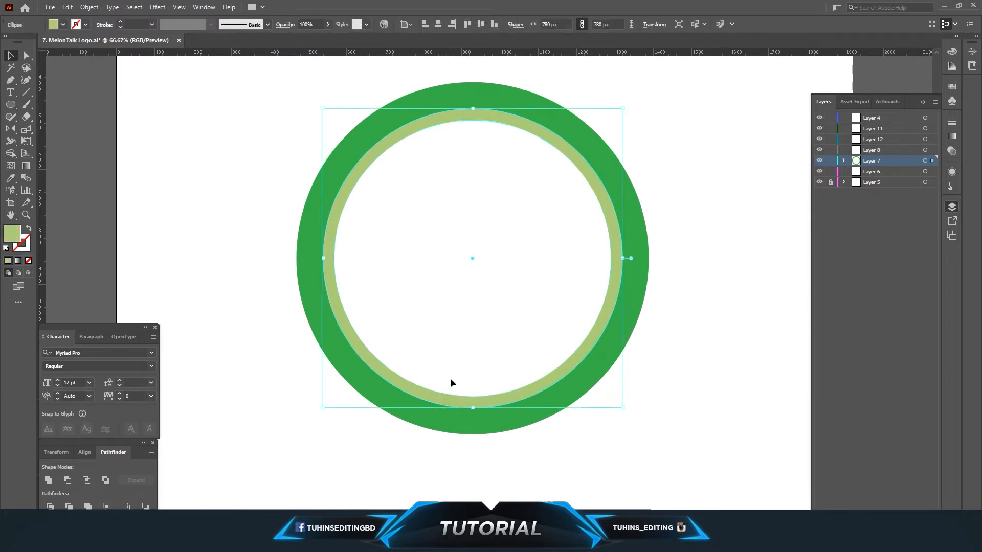
mouse_move(621, 409)
mouse_down()
mouse_move(635, 425)
mouse_move(630, 414)
mouse_up()
click(641, 408)
click(532, 369)
click(671, 403)
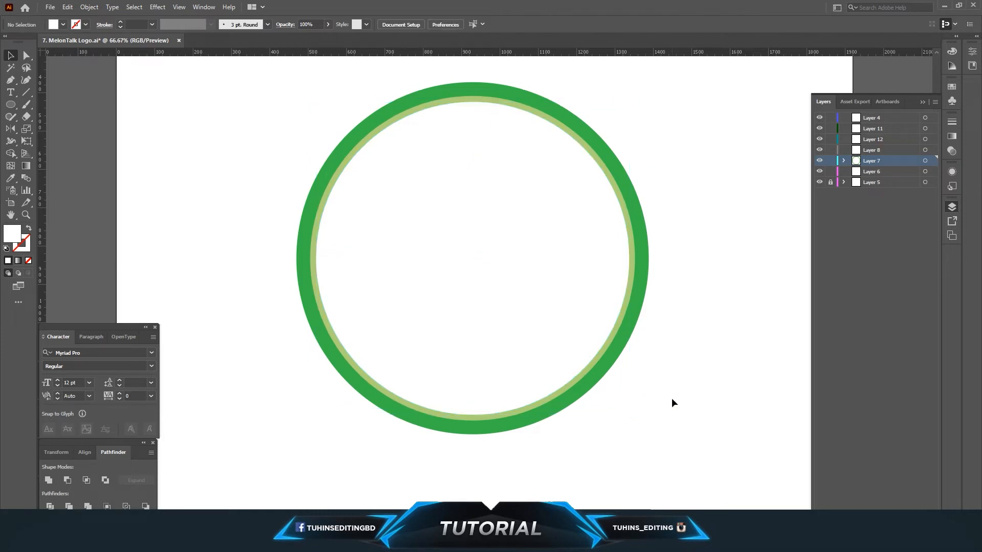
click(9, 106)
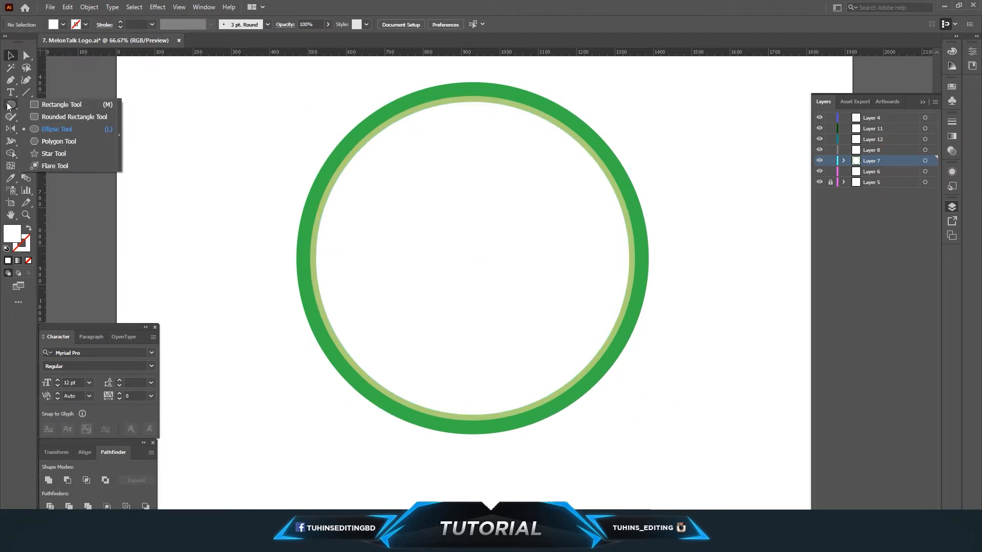
click(47, 106)
drag(213, 87, 705, 281)
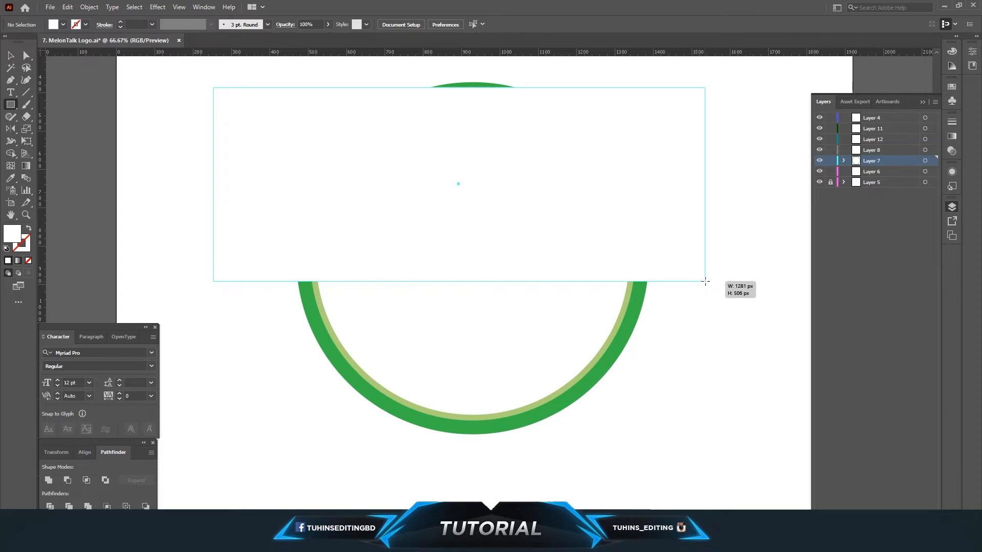
drag(706, 281, 705, 281)
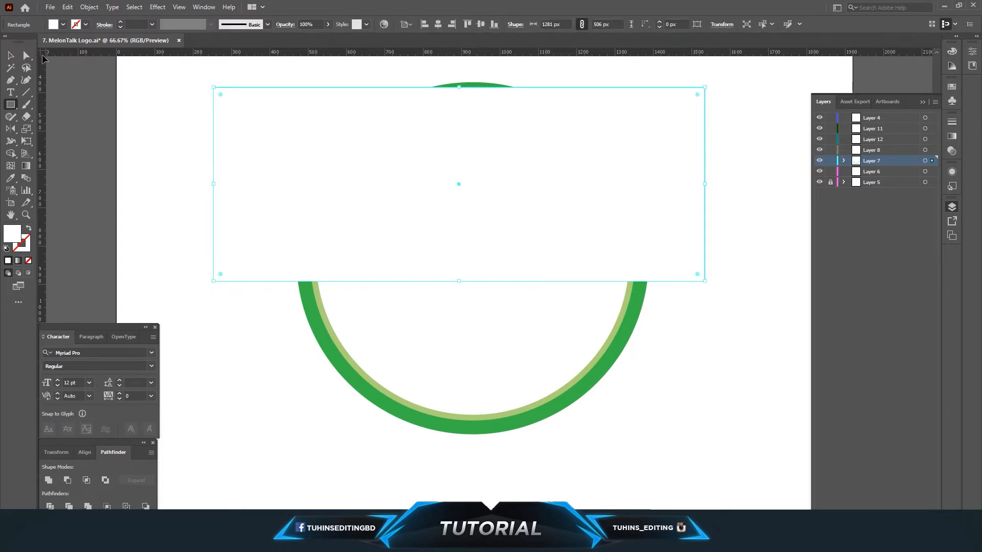
click(26, 56)
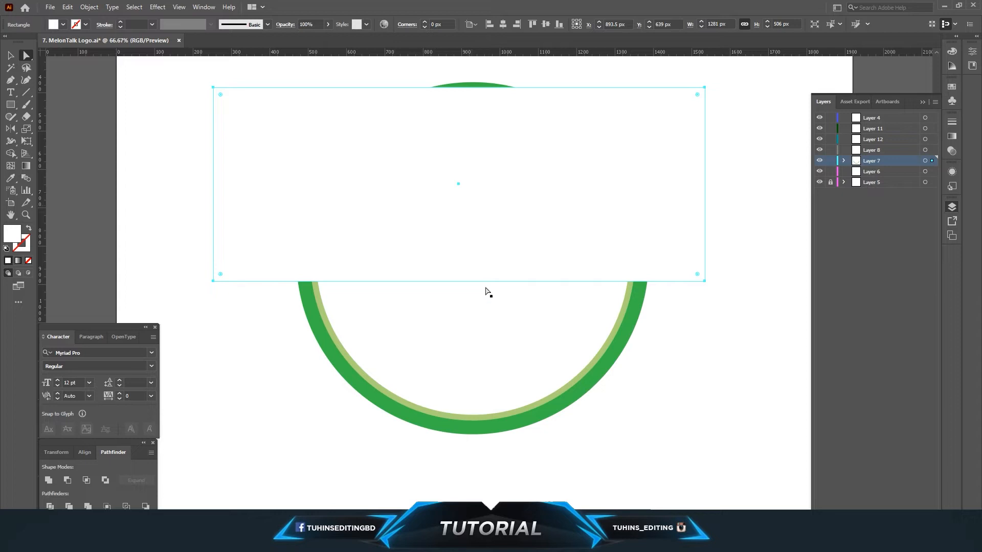
key(Delete)
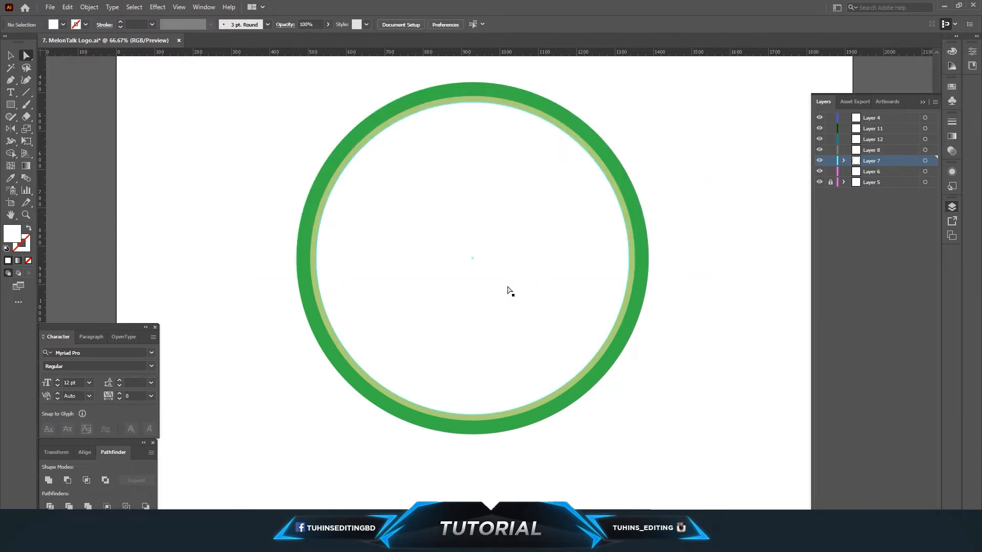
Copy the white inner circle and paste the duplicate in place.
click(493, 284)
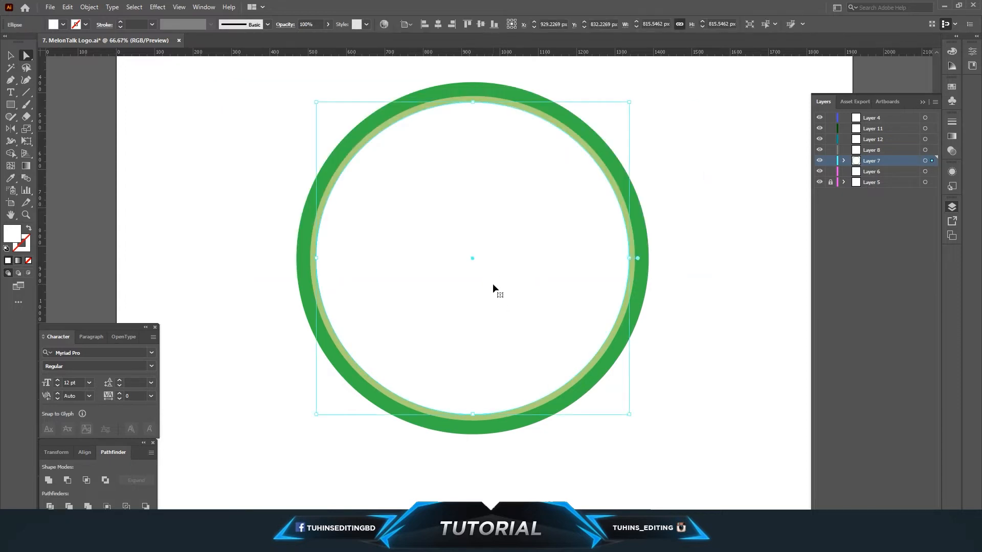
click(67, 7)
click(92, 102)
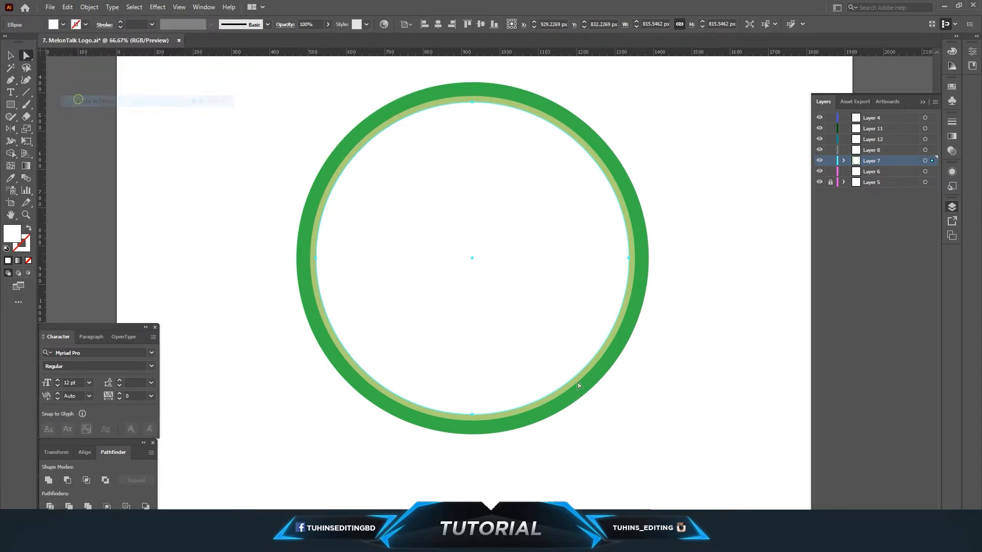
click(11, 55)
Fill the duplicated circle with a light coral red and shrink it around its centre, leaving a wide white ring.
click(63, 24)
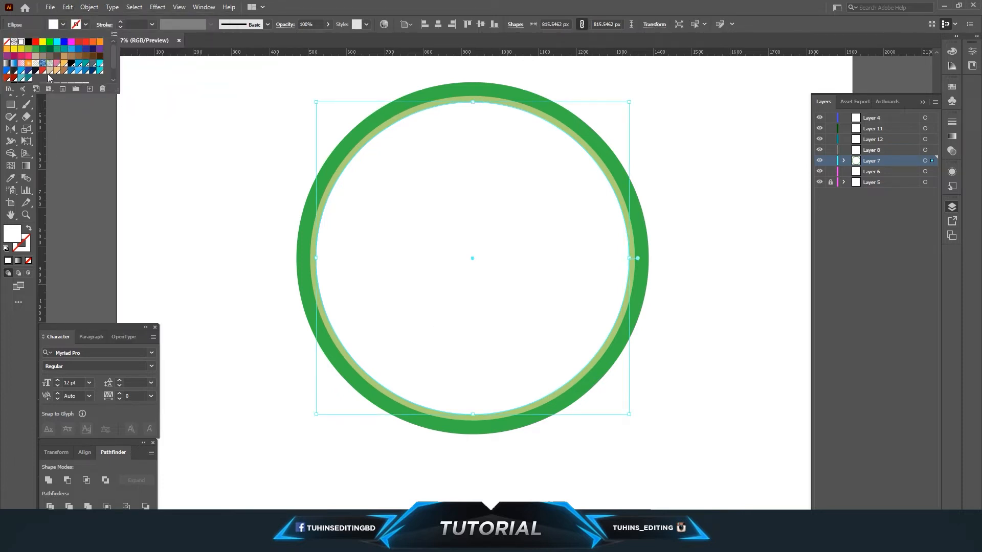
click(83, 47)
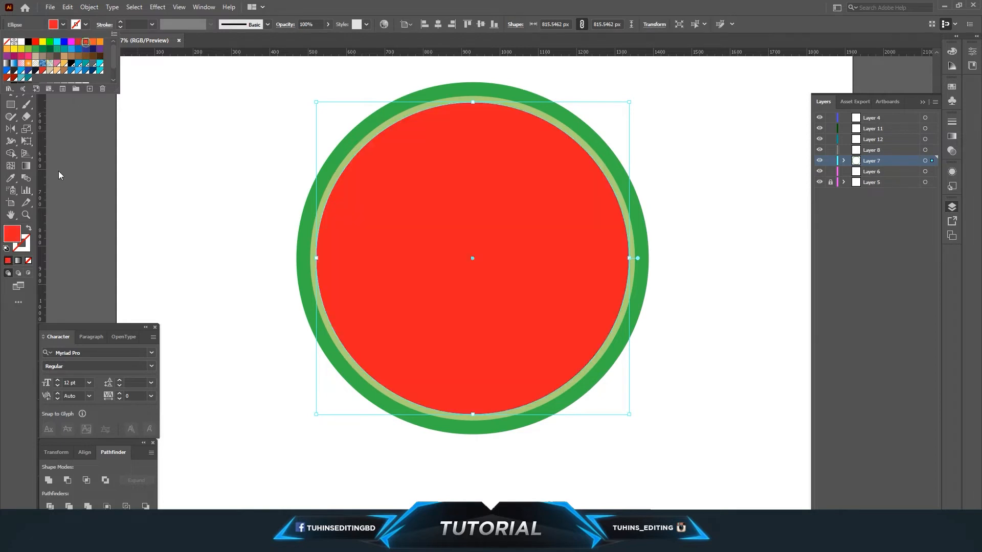
double_click(16, 236)
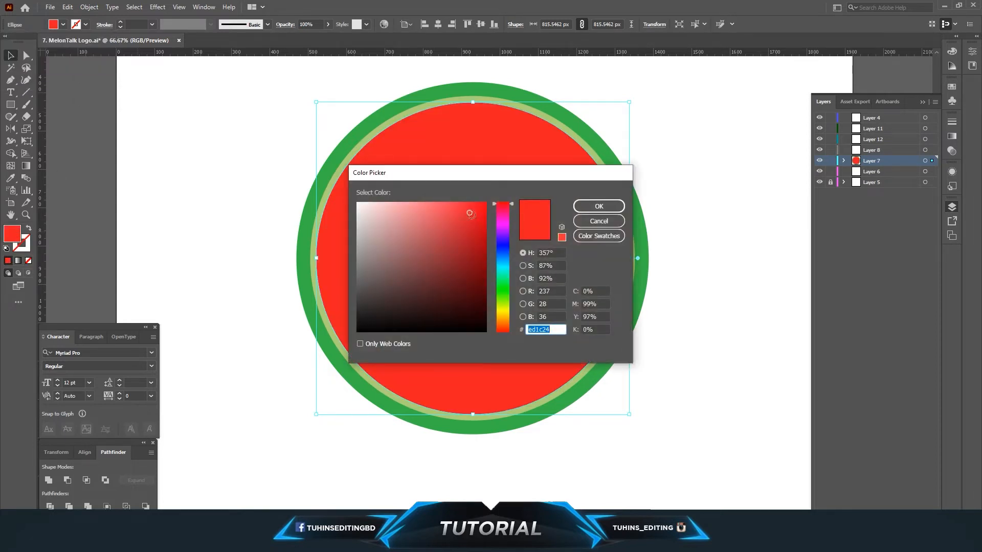
drag(469, 212, 456, 200)
click(596, 209)
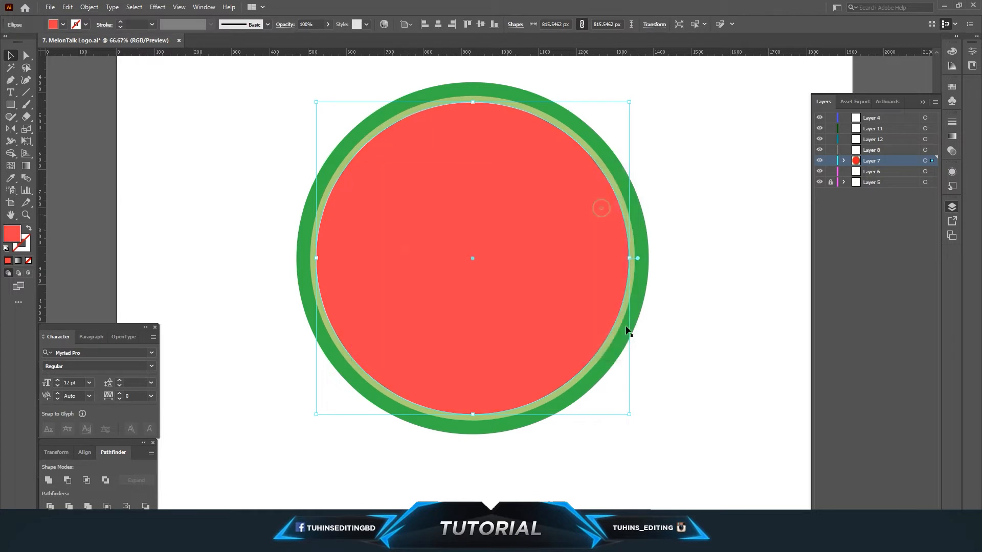
drag(630, 415, 616, 382)
click(665, 375)
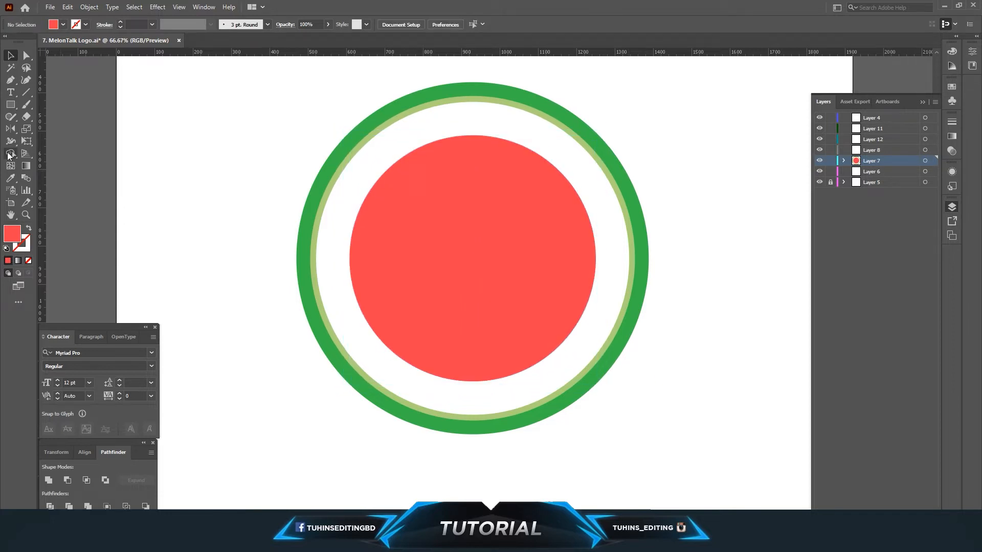
Draw a rectangle about 1521 by 403 px across the circles, with its lower edge just below their centre.
click(10, 106)
mouse_move(187, 115)
mouse_down()
mouse_move(676, 286)
mouse_move(763, 290)
mouse_move(770, 268)
mouse_up()
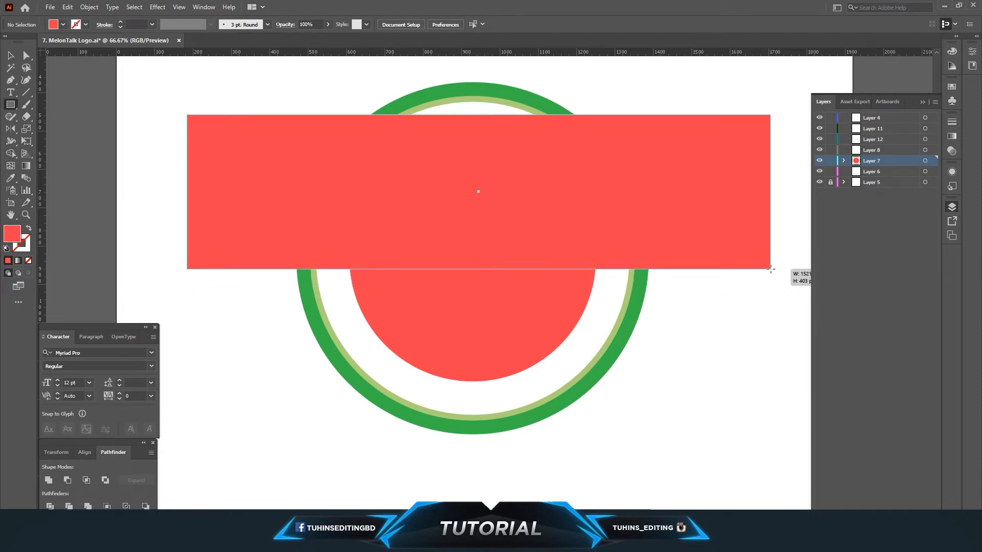
drag(770, 269, 771, 269)
Select all shapes and remove the rectangle and the circles' upper halves with the Shape Builder tool.
click(26, 55)
click(177, 88)
key(ctrl+a)
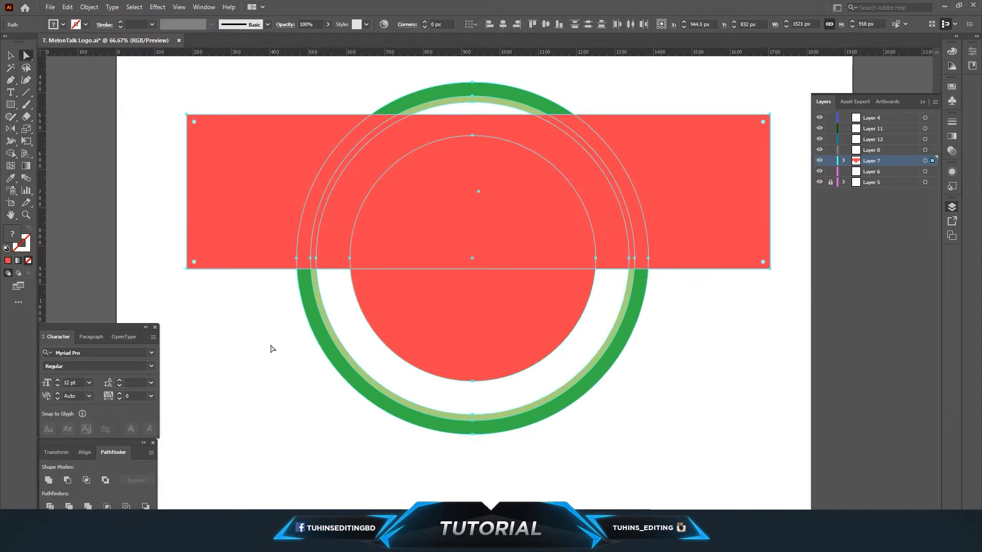
click(11, 153)
mouse_move(136, 185)
mouse_down()
mouse_move(725, 207)
mouse_move(714, 161)
mouse_move(621, 91)
mouse_move(396, 136)
mouse_up()
drag(333, 224, 335, 284)
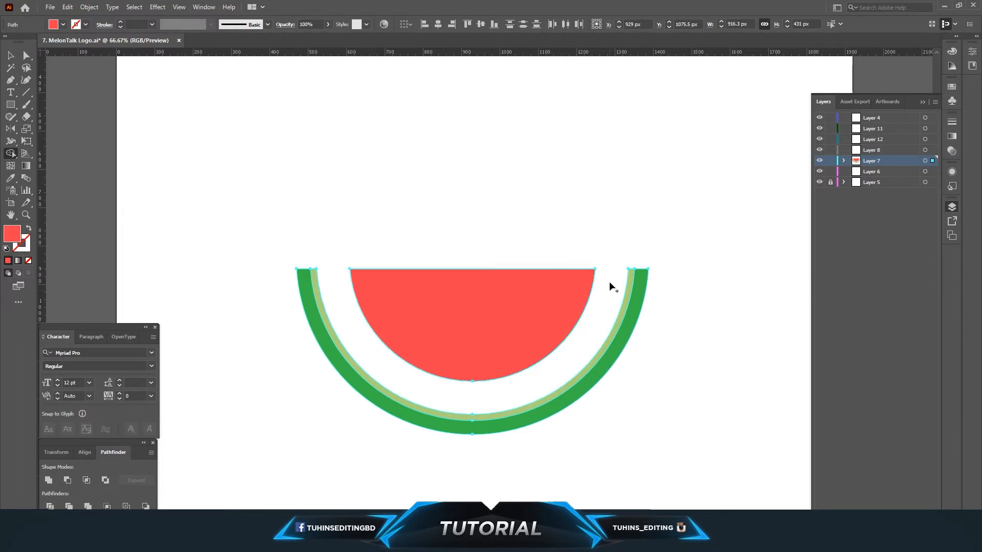
key(v)
click(396, 162)
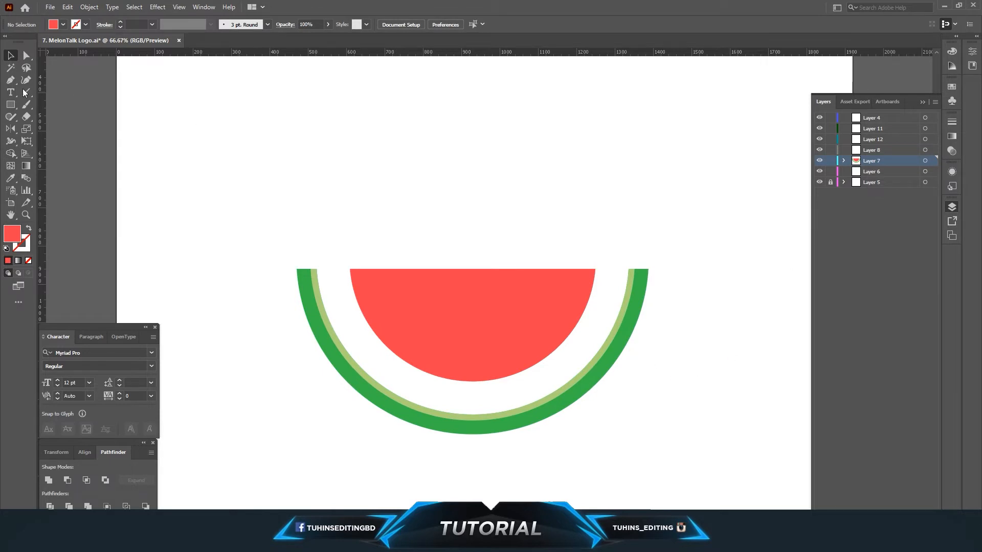
Draw a red triangle about 130 by 119 px with the Pen tool on the half-circle's lower right edge as the speech bubble's tail.
click(10, 79)
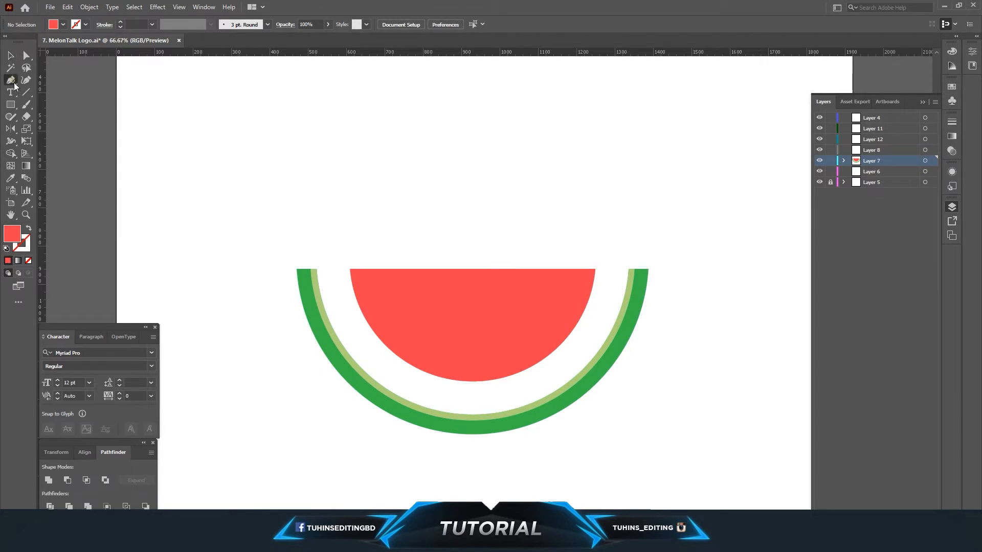
click(514, 362)
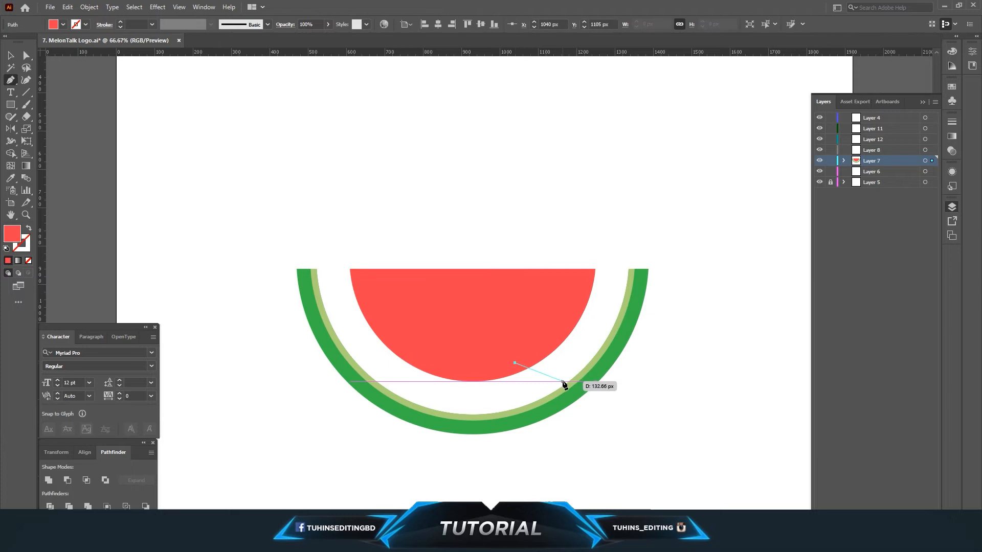
click(566, 383)
click(545, 336)
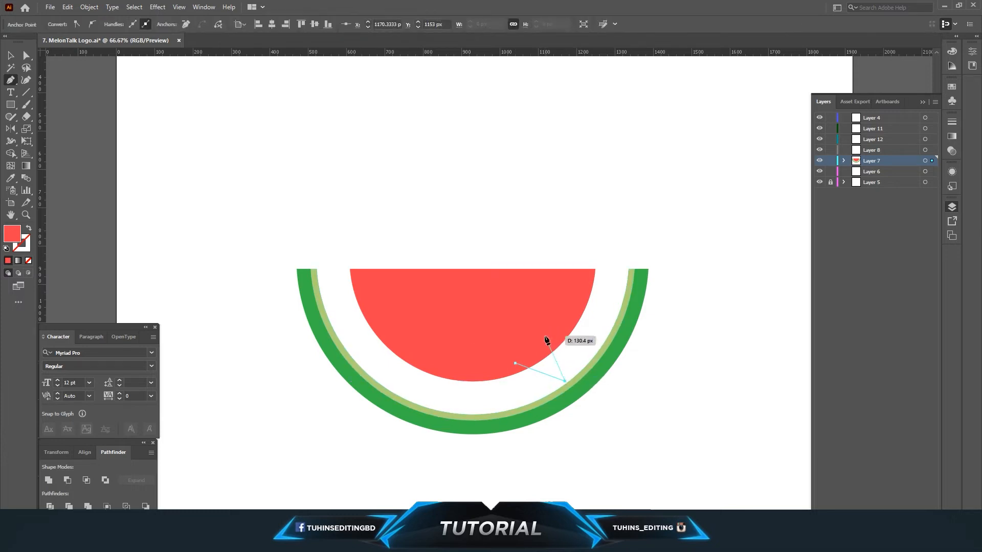
click(514, 362)
click(26, 55)
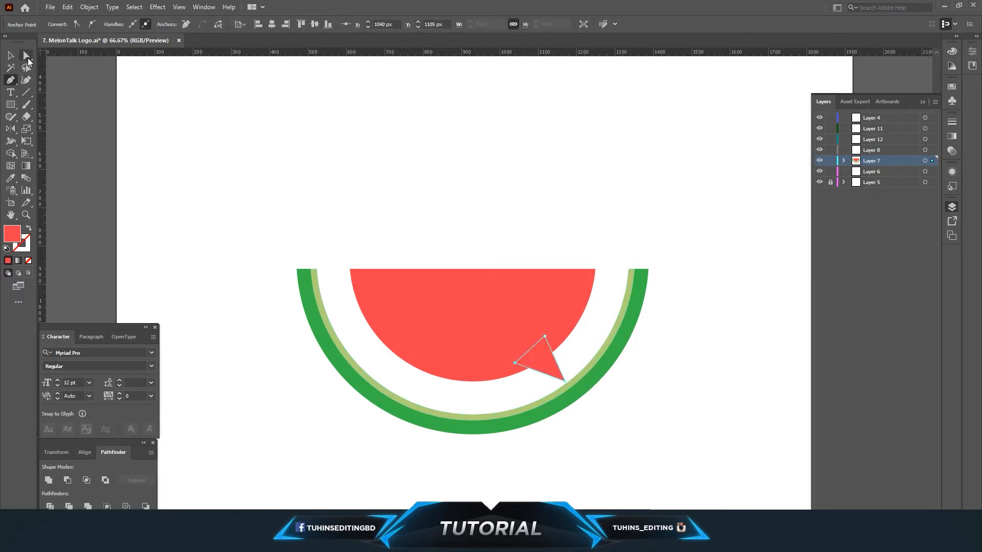
click(503, 210)
Draw a circle about 59 px wide in the left half of the red flesh and fill it with white.
key(ctrl+minus)
key(ctrl+minus)
key(ctrl+minus)
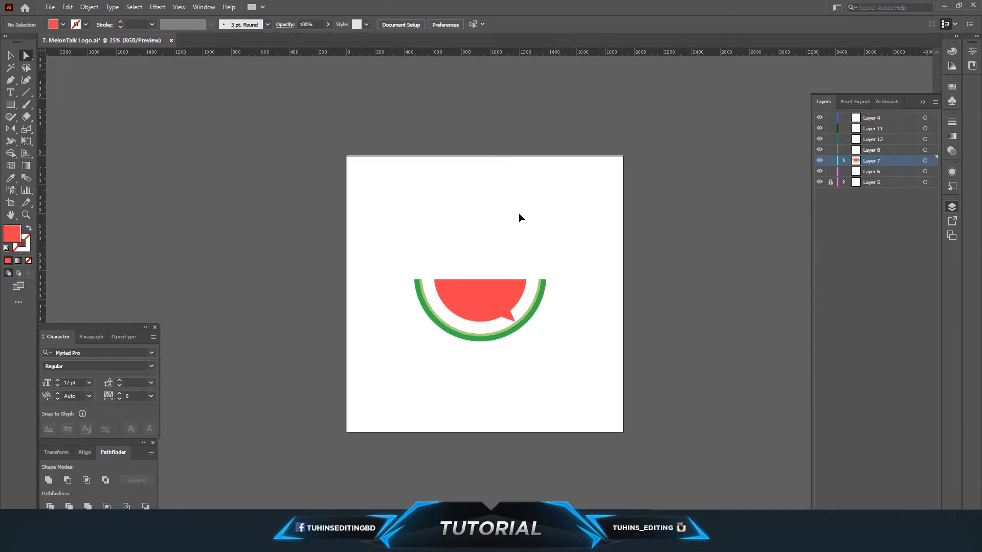
key(ctrl+plus)
key(ctrl+plus)
key(ctrl+plus)
key(ctrl+plus)
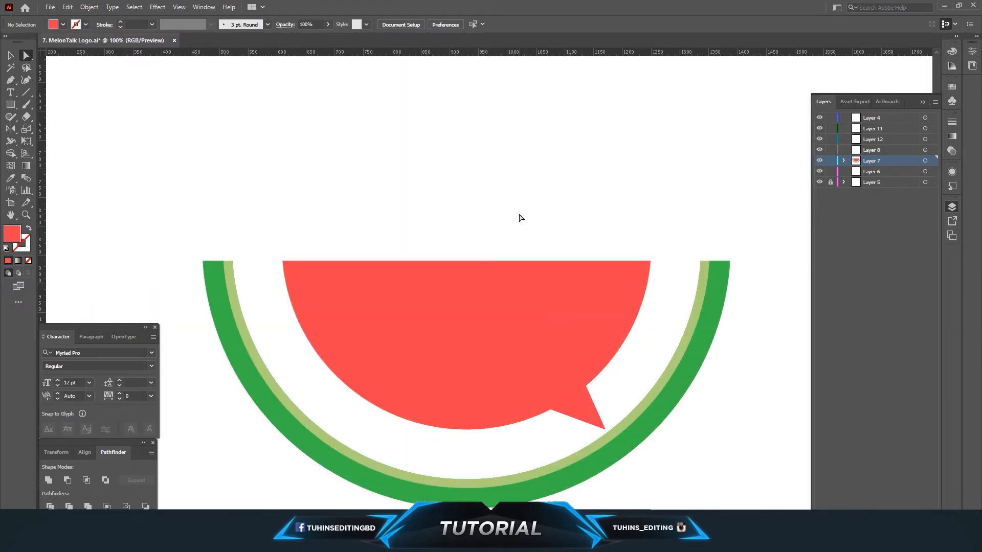
drag(11, 104, 51, 125)
drag(371, 305, 406, 335)
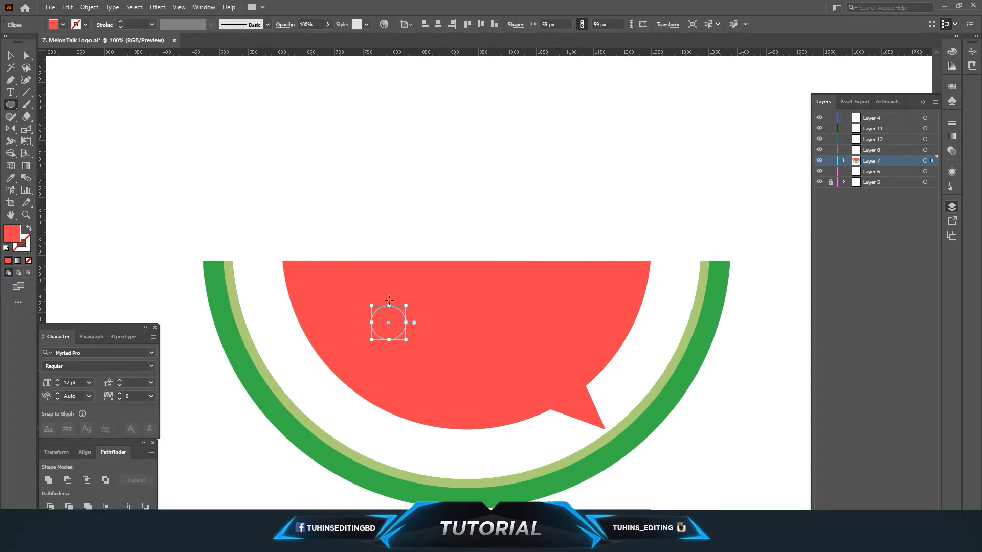
click(63, 25)
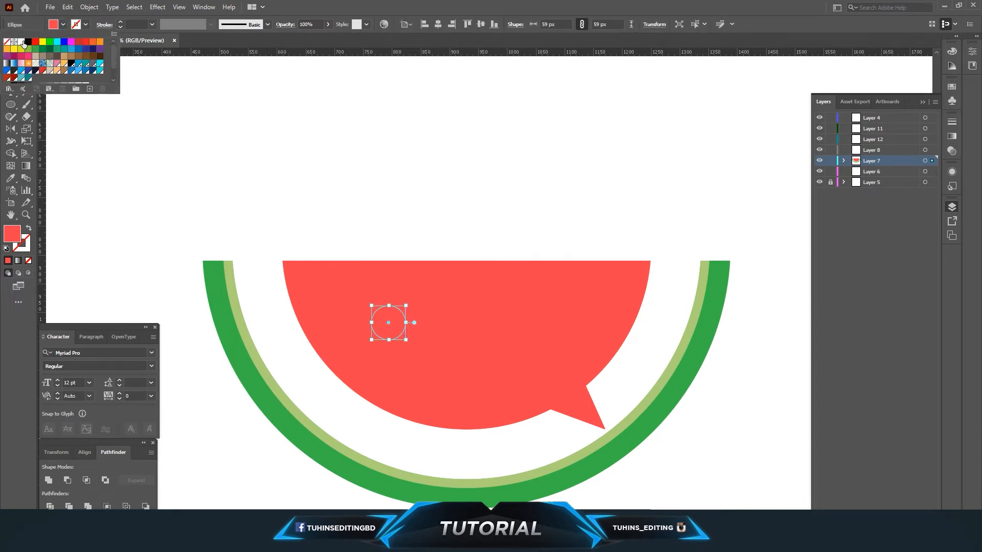
click(21, 42)
click(327, 142)
click(327, 143)
Move the white circle to Layer 8 by cutting it and pasting it in place.
click(375, 318)
key(ctrl+x)
click(862, 153)
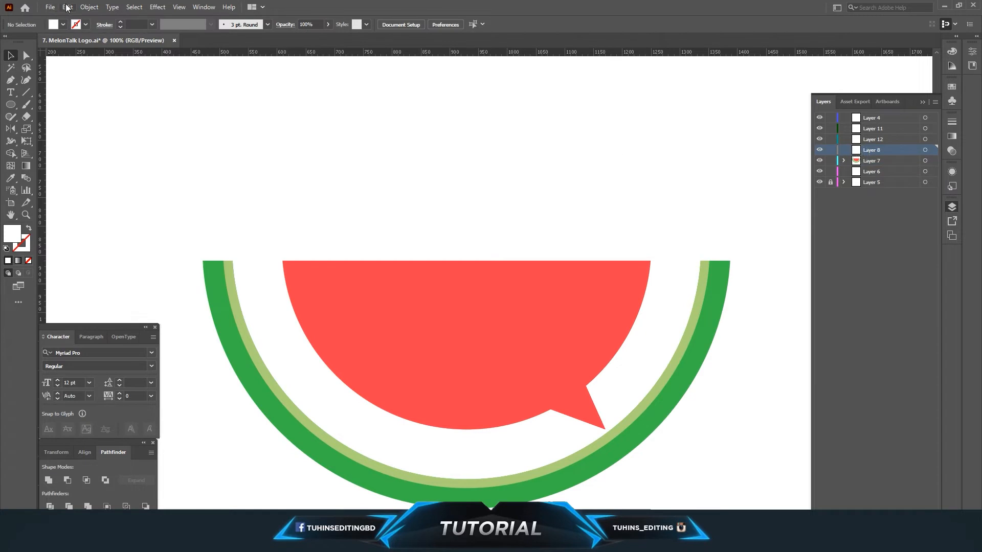
click(67, 7)
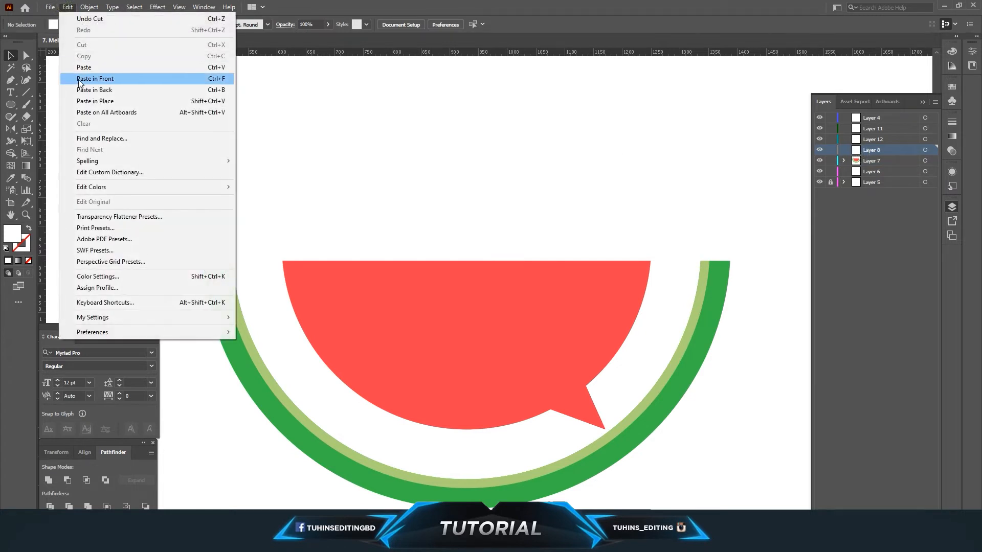
click(97, 101)
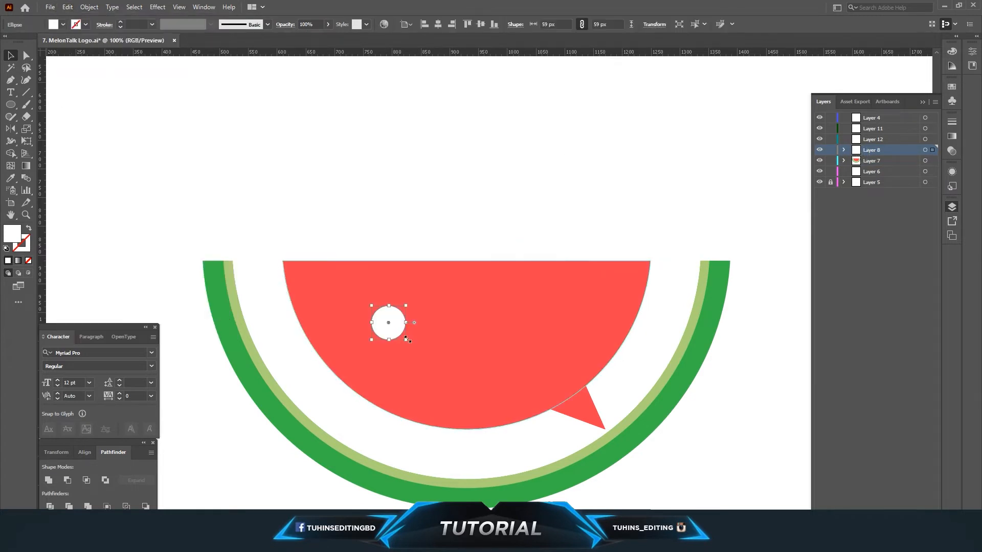
Enlarge the white circle to about 68 px and paste a copy in place, shrunk to about 60 px.
drag(404, 338, 410, 345)
click(66, 7)
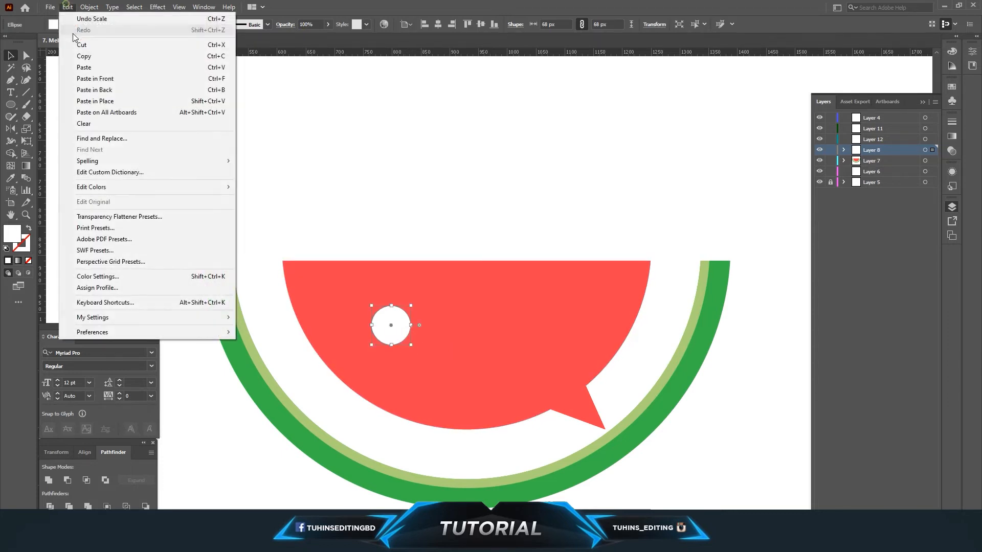
click(77, 56)
click(68, 7)
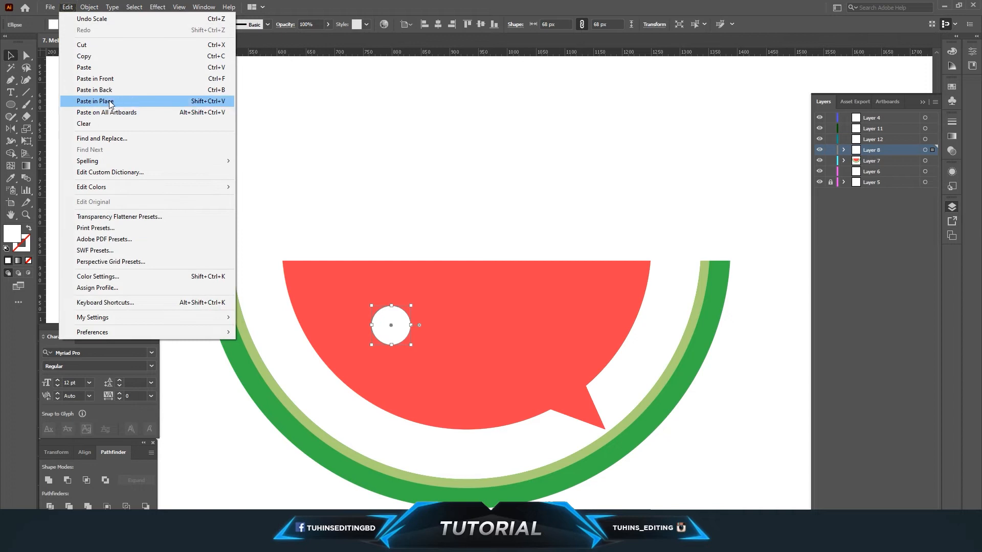
click(102, 99)
drag(413, 346, 407, 341)
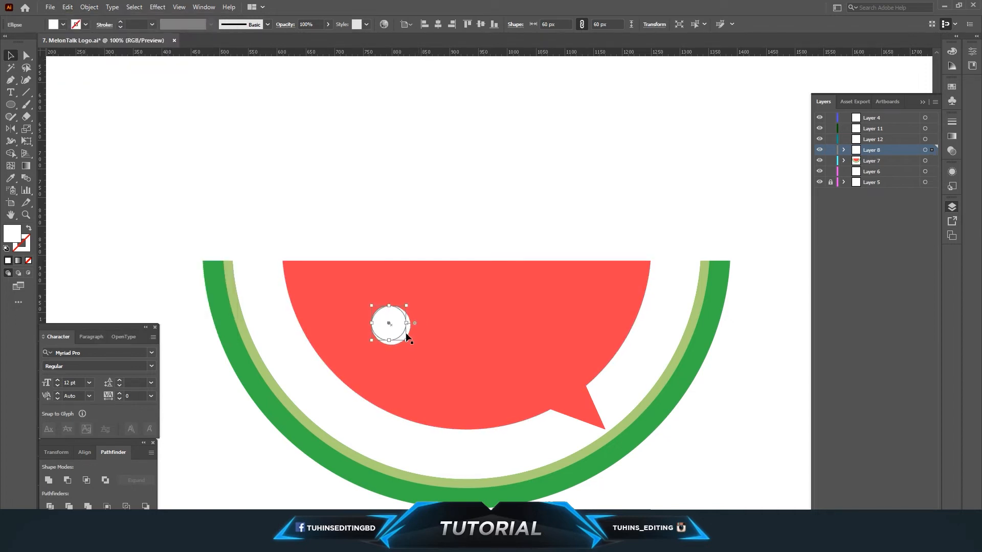
Recolour the larger circle behind as a shadow, sampling the flesh's coral red and darkening it.
key(i)
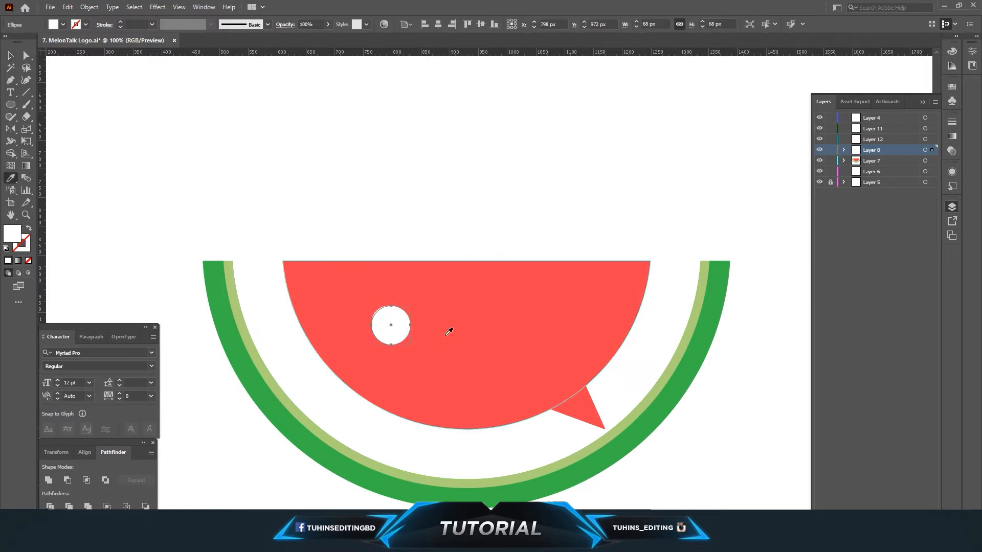
click(449, 328)
double_click(12, 234)
click(460, 219)
click(602, 213)
key(v)
click(373, 140)
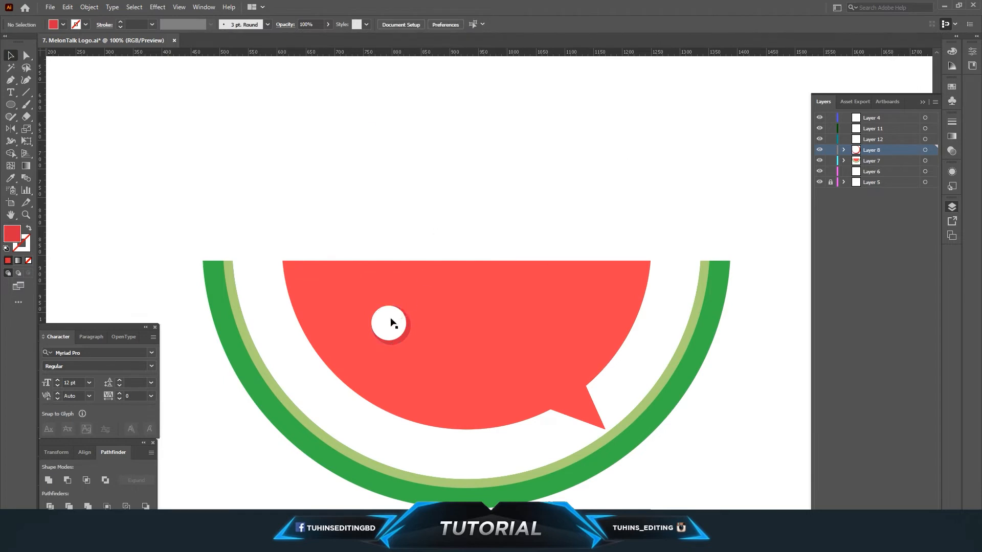
Enlarge the white front circle to about 63 px, leaving a thinner dark red shadow edge.
click(394, 321)
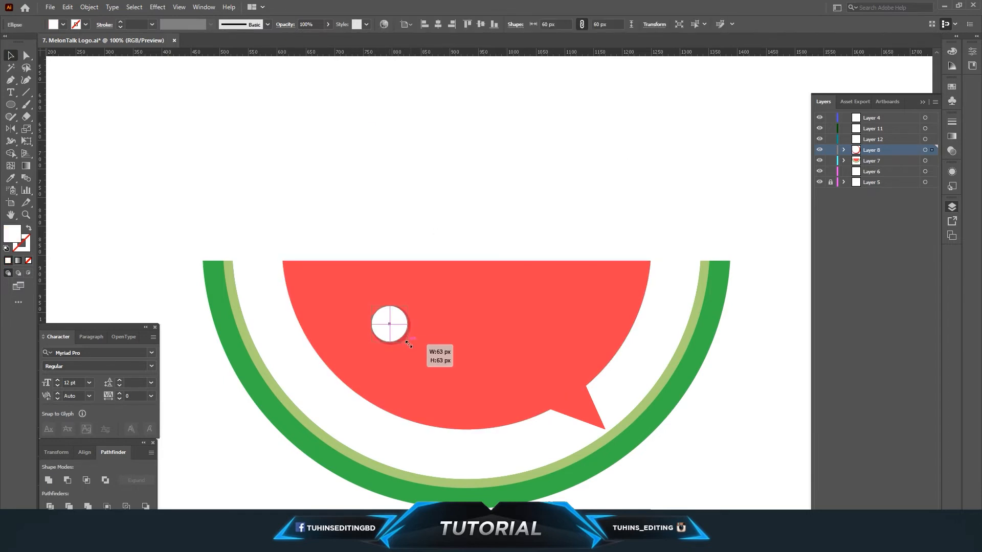
click(449, 204)
key(ctrl+minus)
key(ctrl+minus)
key(ctrl+plus)
key(ctrl+plus)
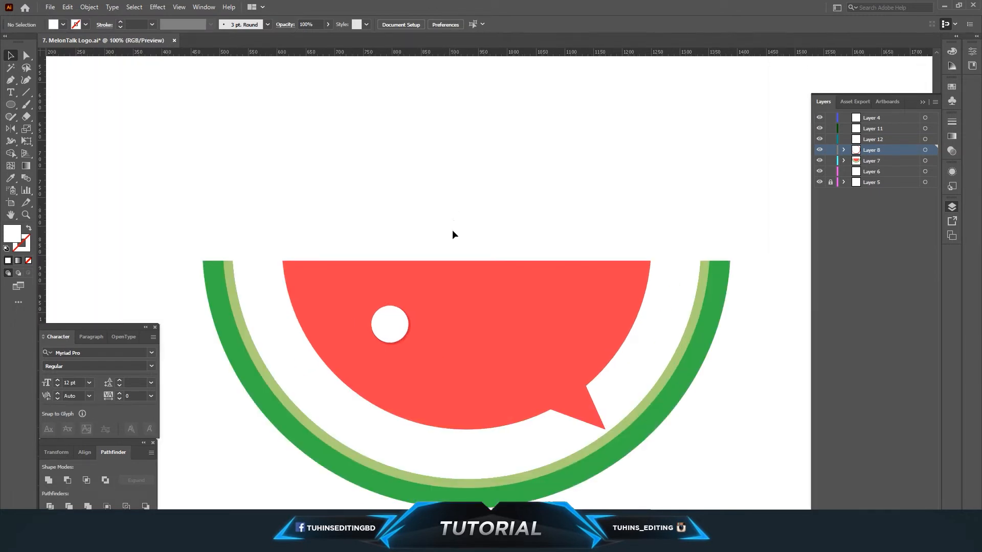
Duplicate the white dot with its shadow twice across the flesh, forming a row of three with the last at about X 1040 px.
click(924, 151)
drag(393, 336, 536, 333)
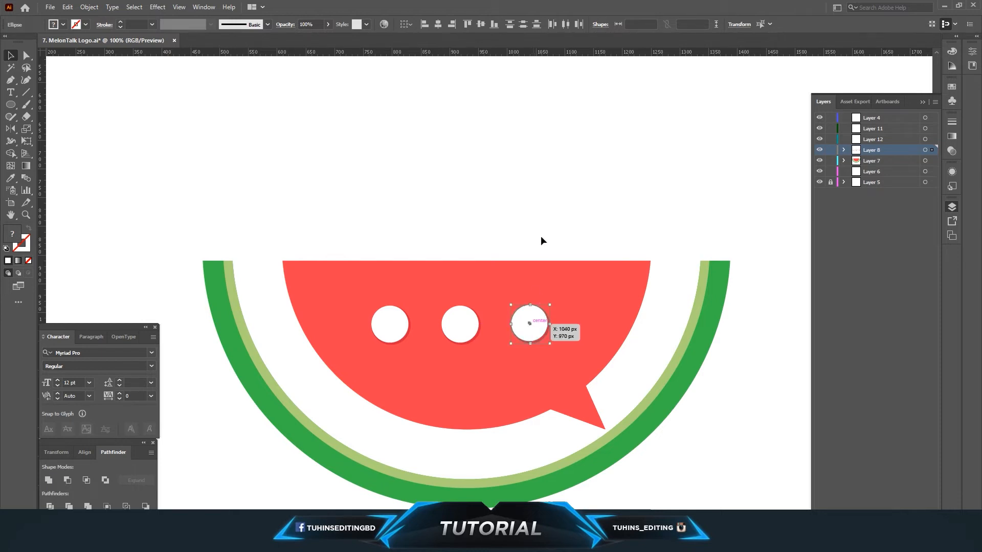
click(558, 193)
Place a horizontal guide just below the dots and nudge the right dot with its shadow down to it.
key(ctrl+equal)
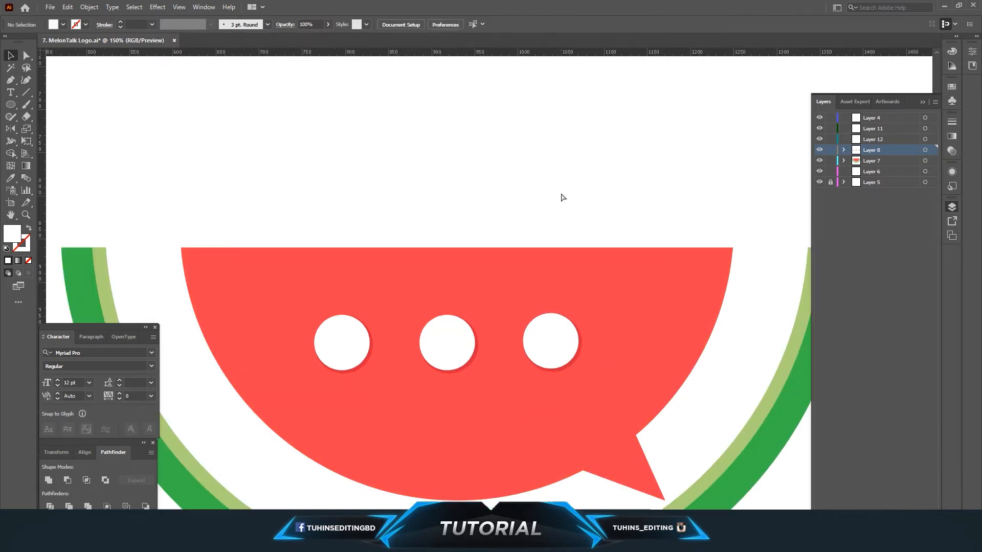
click(513, 375)
click(564, 369)
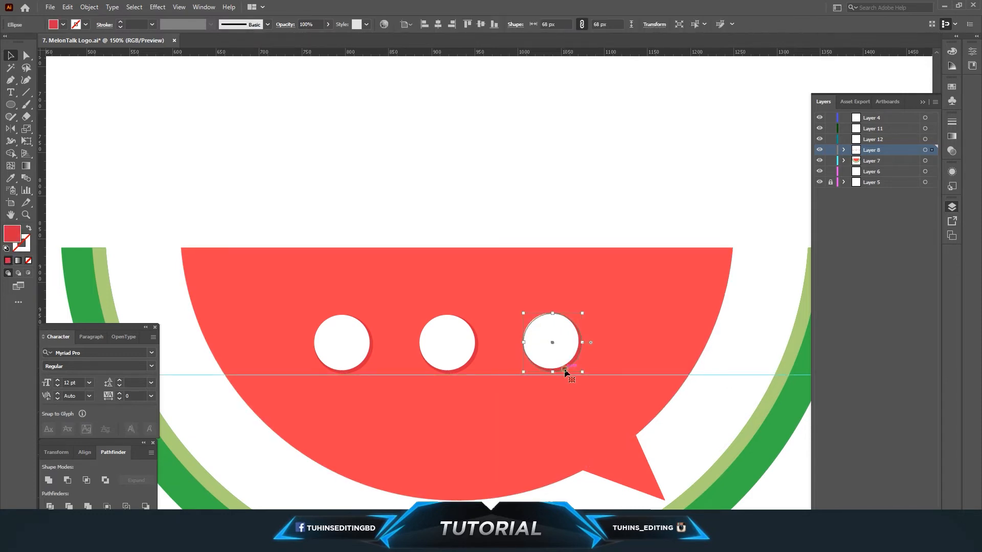
shift+click(560, 344)
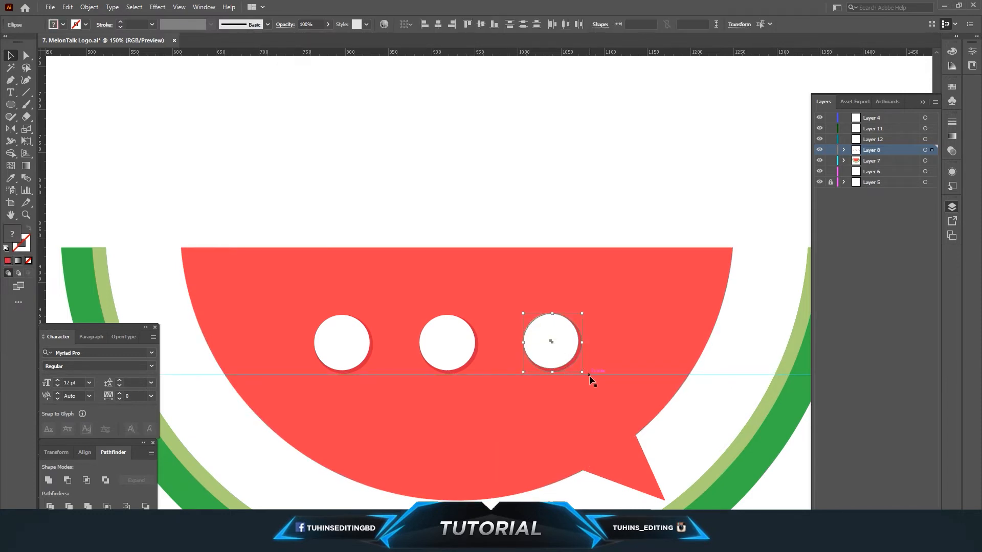
key(Down)
key(Down)
key(Down)
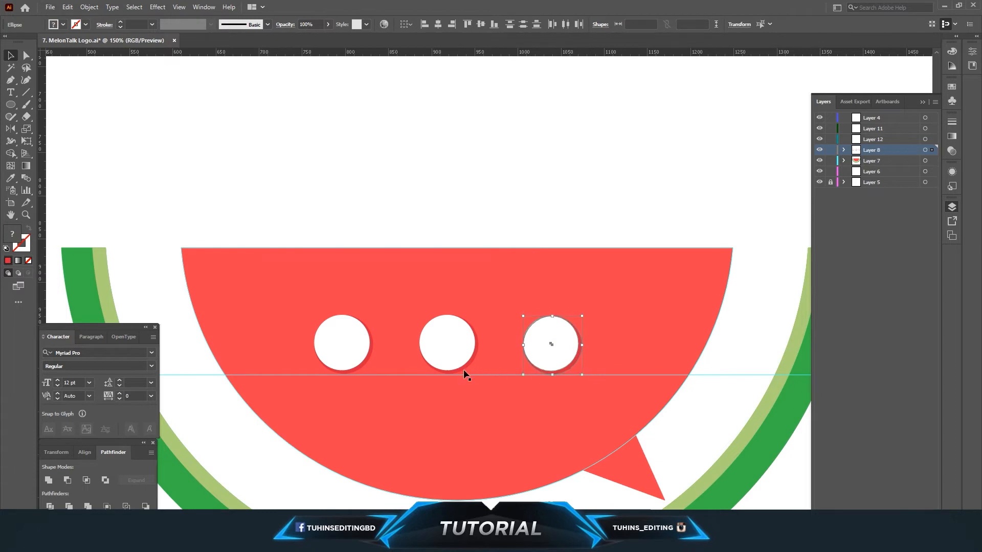
Nudge the middle and left dots with their shadows down to the guide and remove the guide.
click(452, 355)
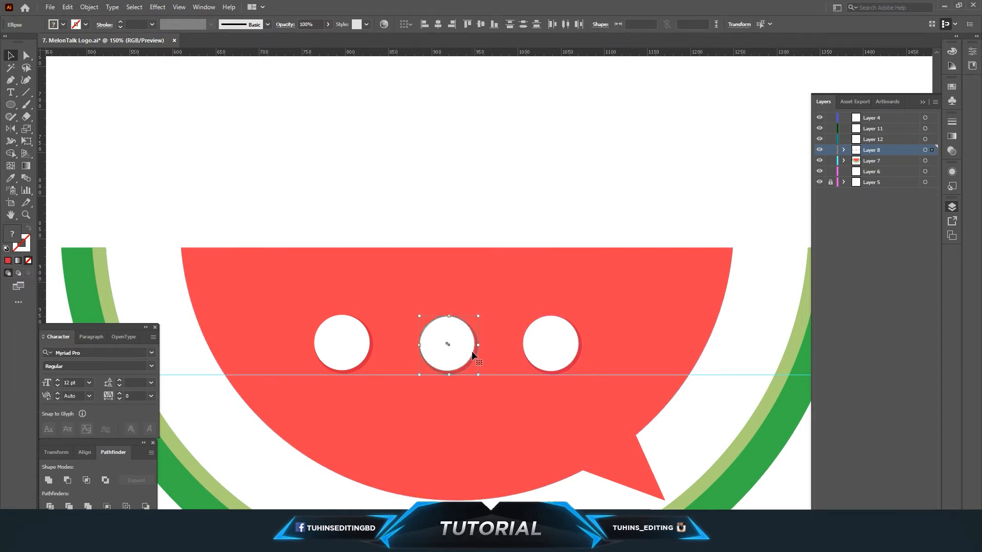
click(350, 343)
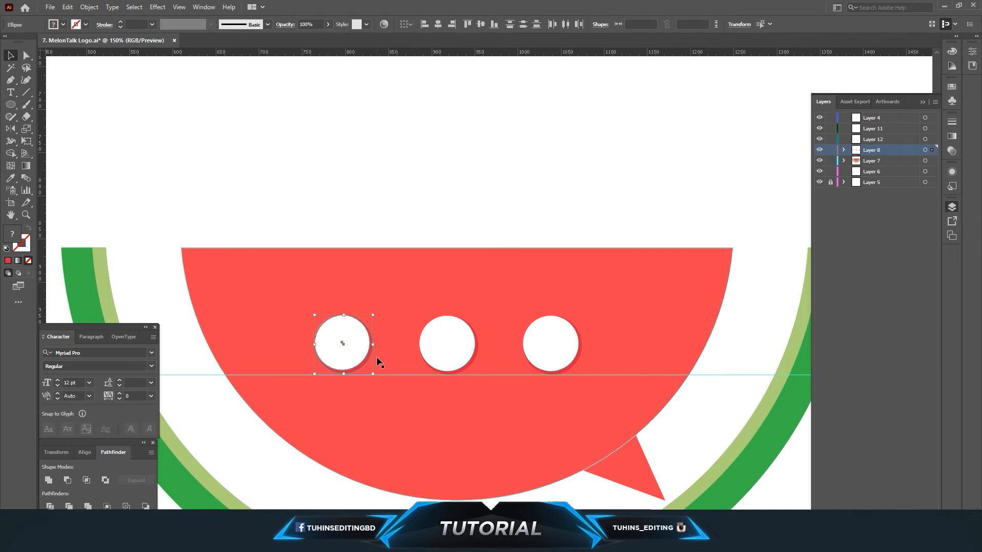
click(197, 345)
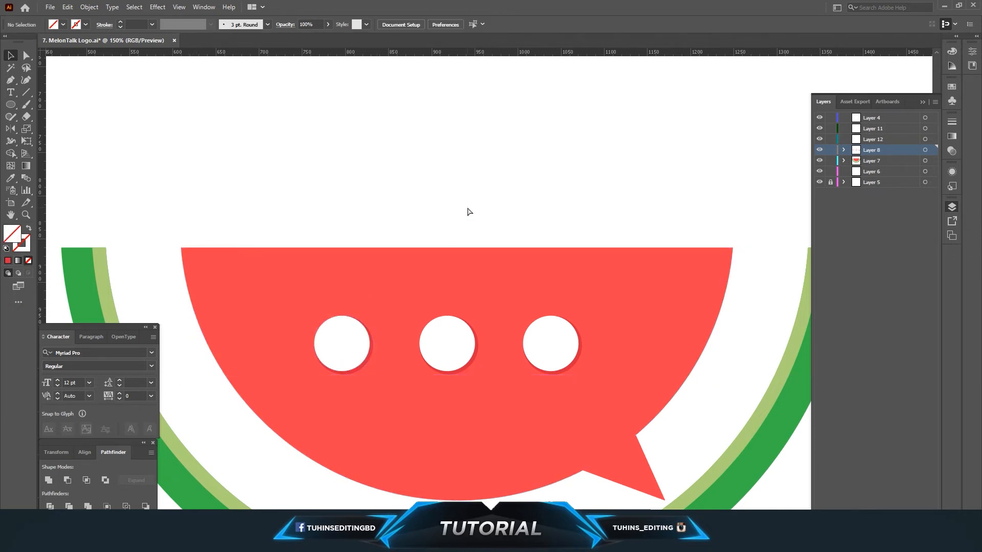
Try to centre the three dots horizontally by aligning all of Layer 8's artwork, and undo the alignment.
key(ctrl+0)
key(ctrl+minus)
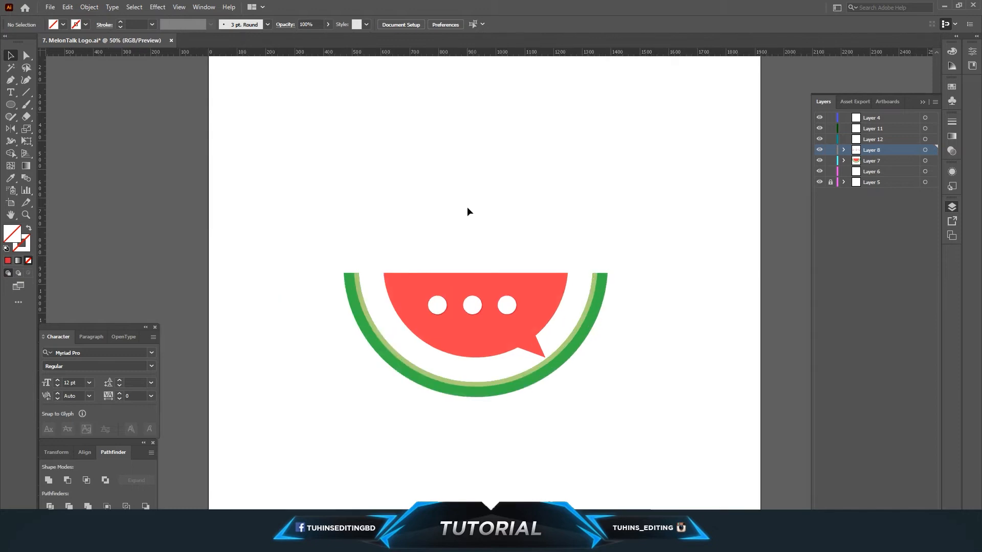
click(927, 150)
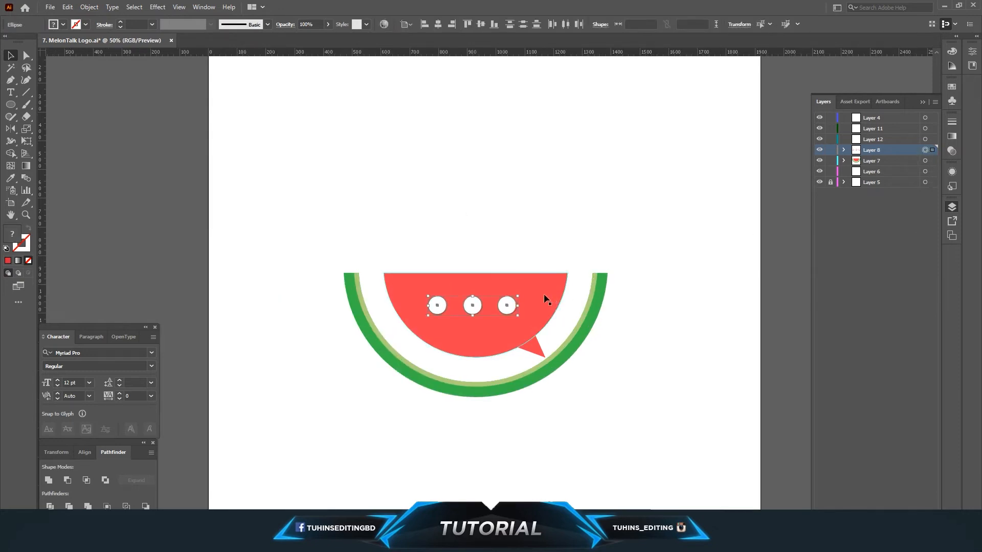
click(438, 25)
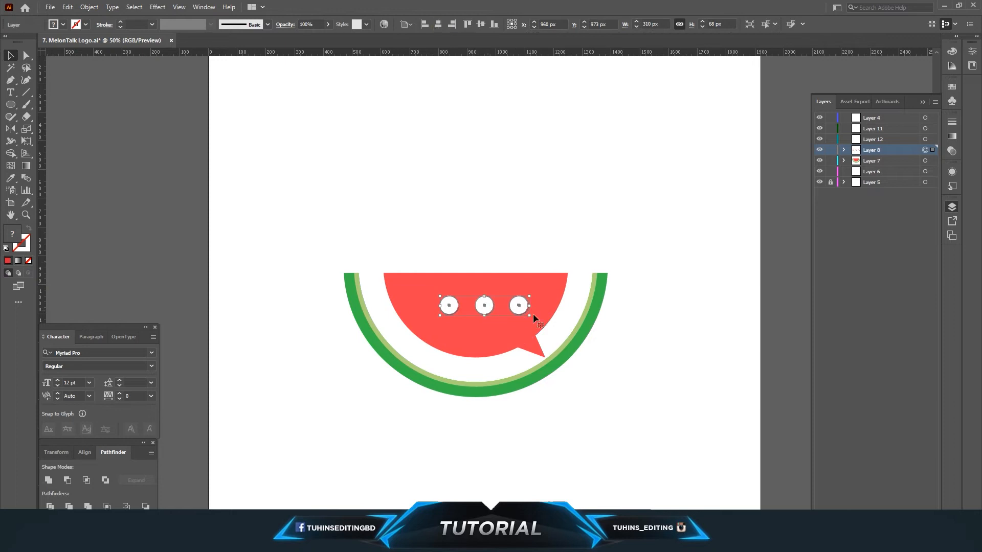
key(ctrl+z)
Group the whole watermelon artwork and centre the group horizontally on the artboard.
drag(264, 208, 688, 445)
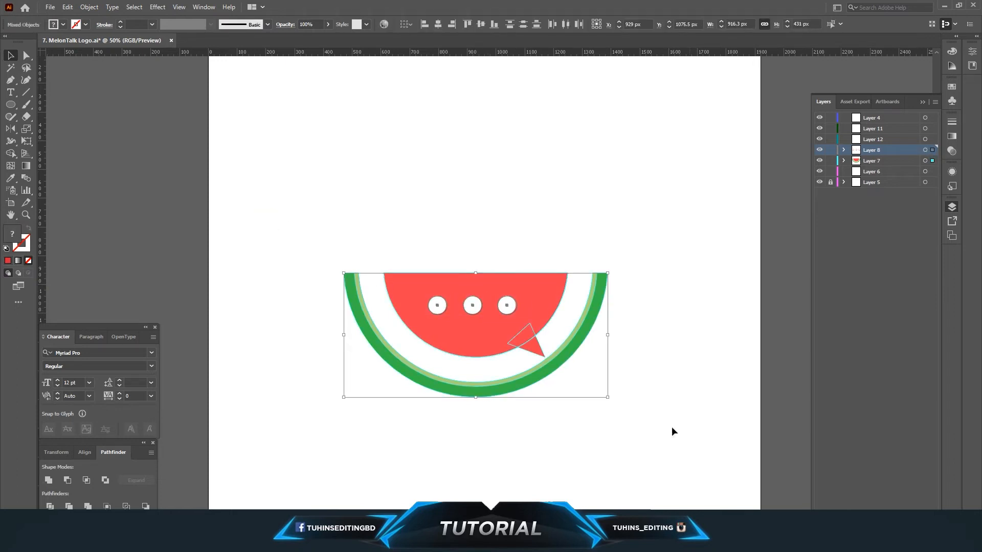
click(80, 7)
click(95, 64)
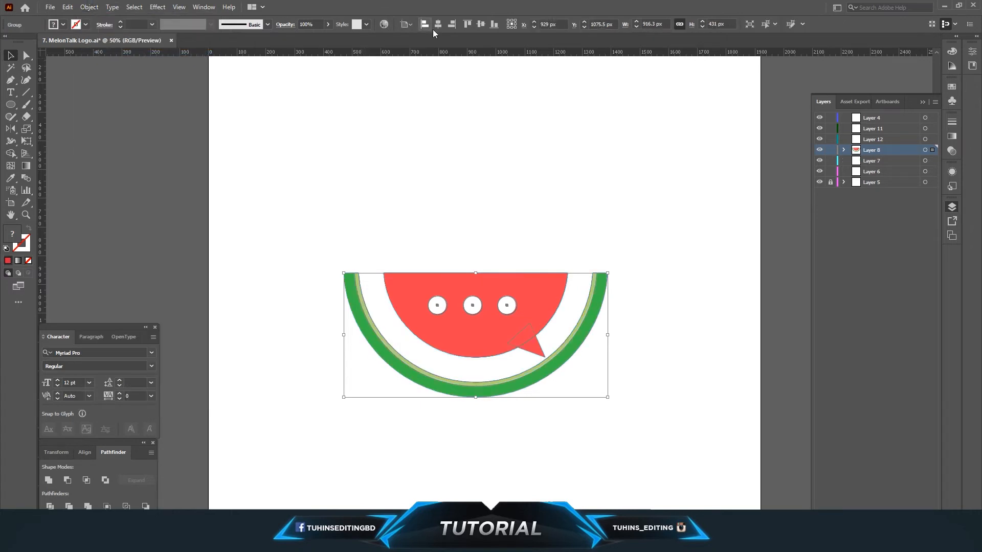
click(528, 189)
Copy the red flesh half-circle and paste a duplicate in place over the original.
key(ctrl+minus)
key(ctrl+minus)
key(ctrl+plus)
key(ctrl+plus)
key(ctrl+plus)
key(ctrl+plus)
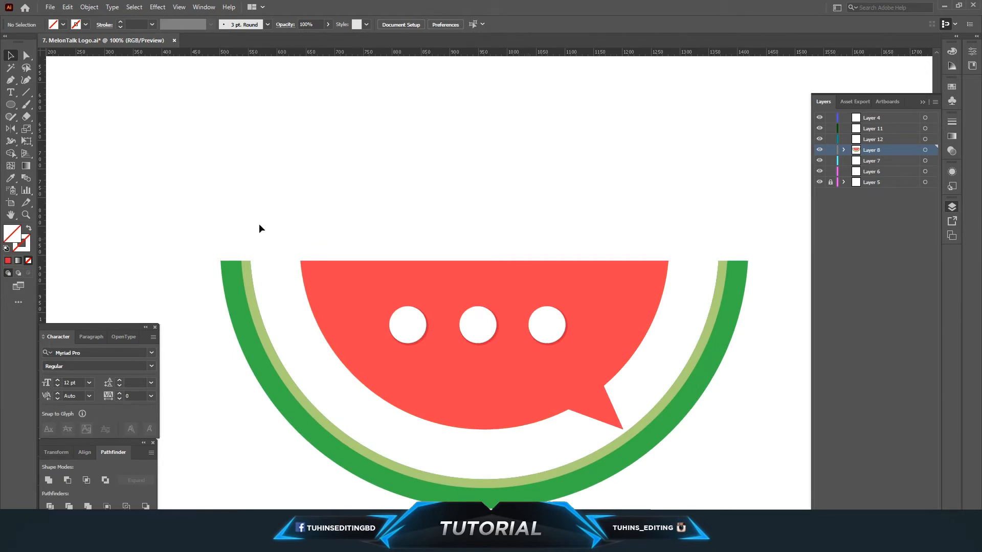
click(11, 79)
click(26, 54)
click(587, 404)
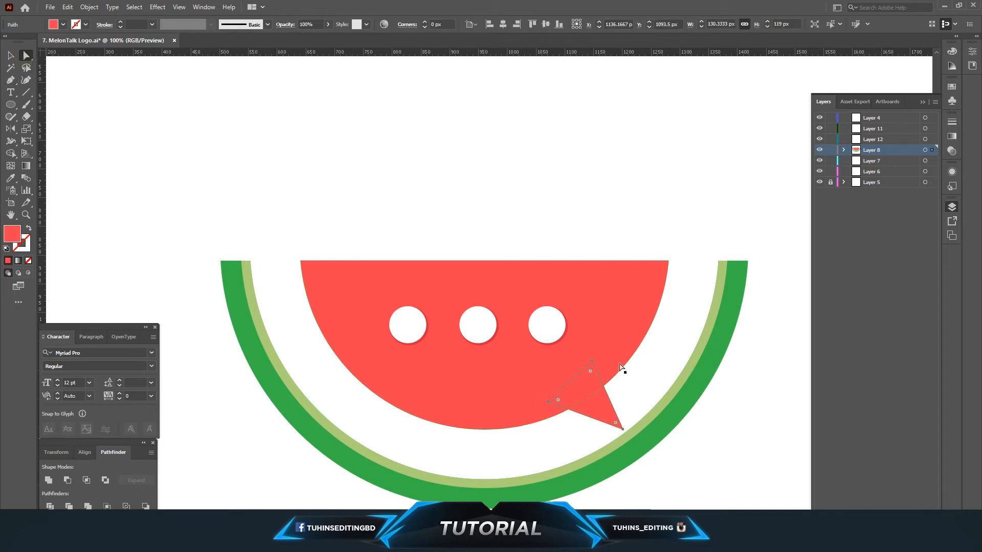
click(600, 366)
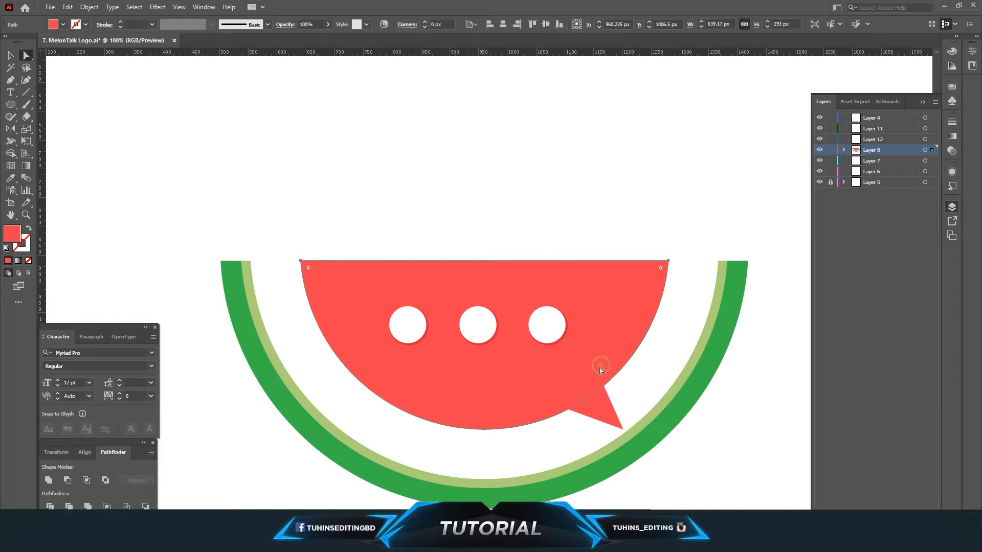
click(67, 8)
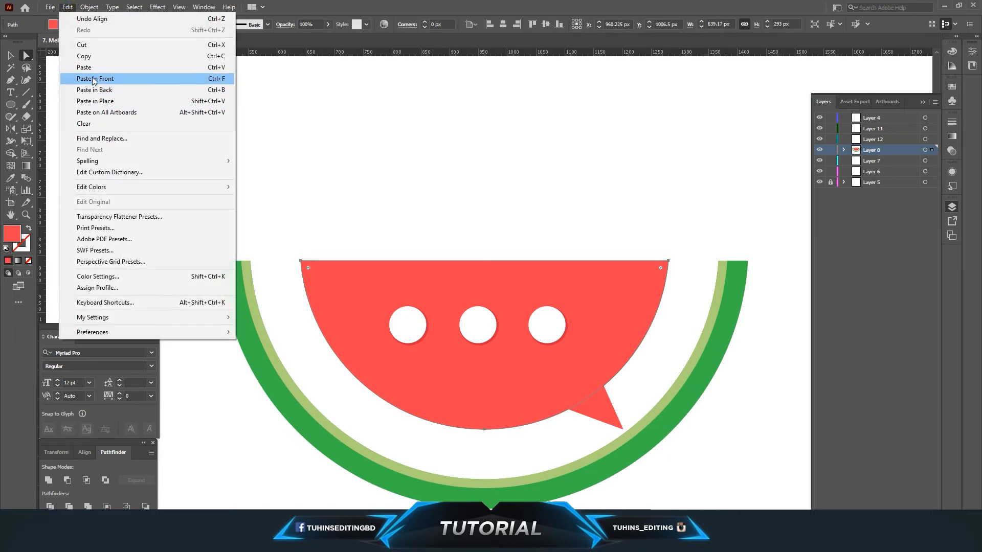
click(83, 56)
click(67, 7)
click(92, 101)
click(415, 363)
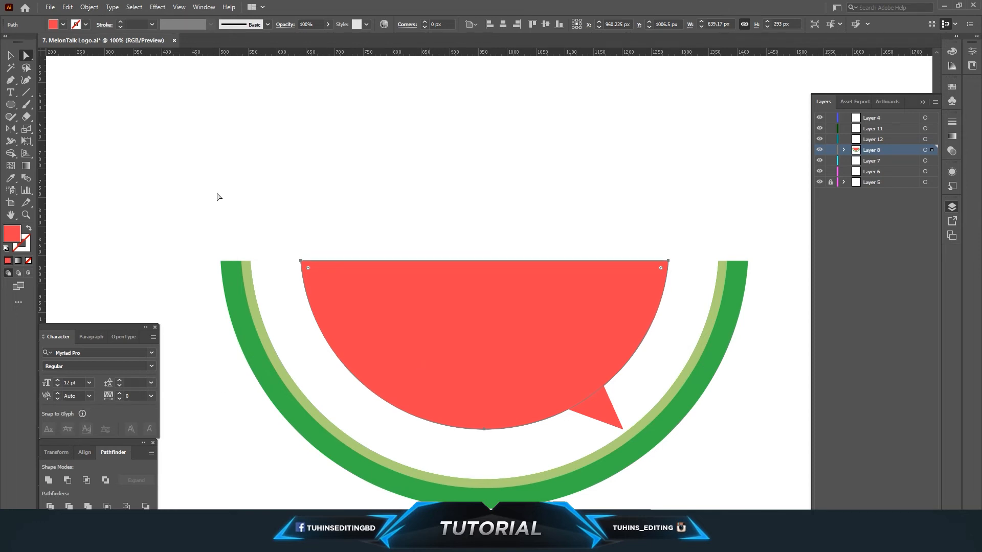
Paste a second copy of the red half-circle in place and move it up 15 px.
click(67, 7)
click(92, 100)
drag(465, 348, 471, 341)
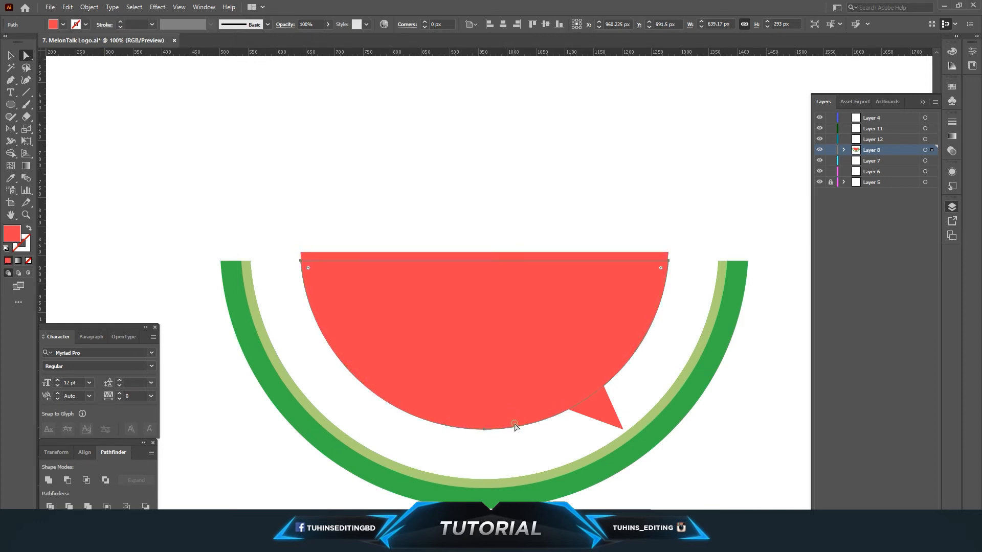
Cut the two offset half-circle copies with Shape Builder so only the crescent along the flesh's lower edge is kept.
shift+click(495, 261)
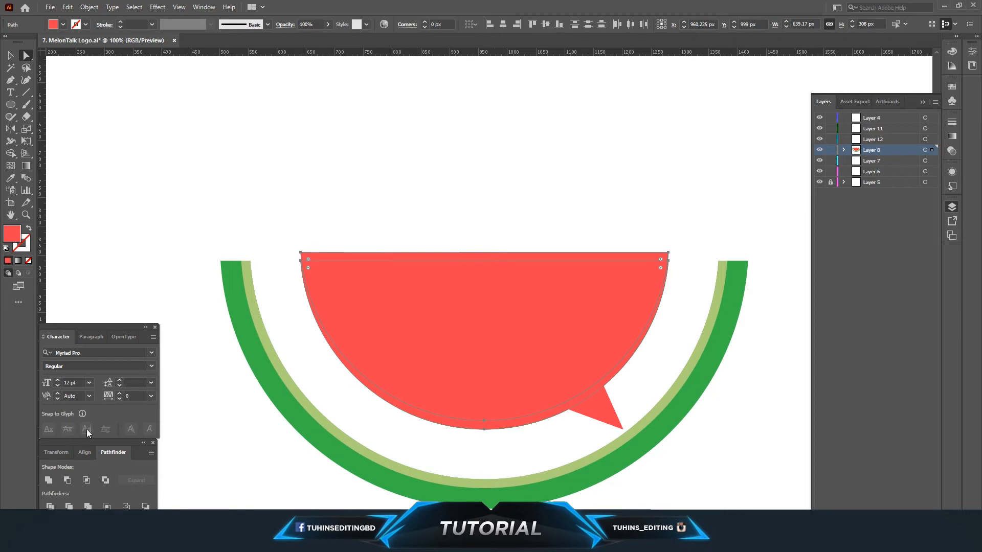
click(11, 154)
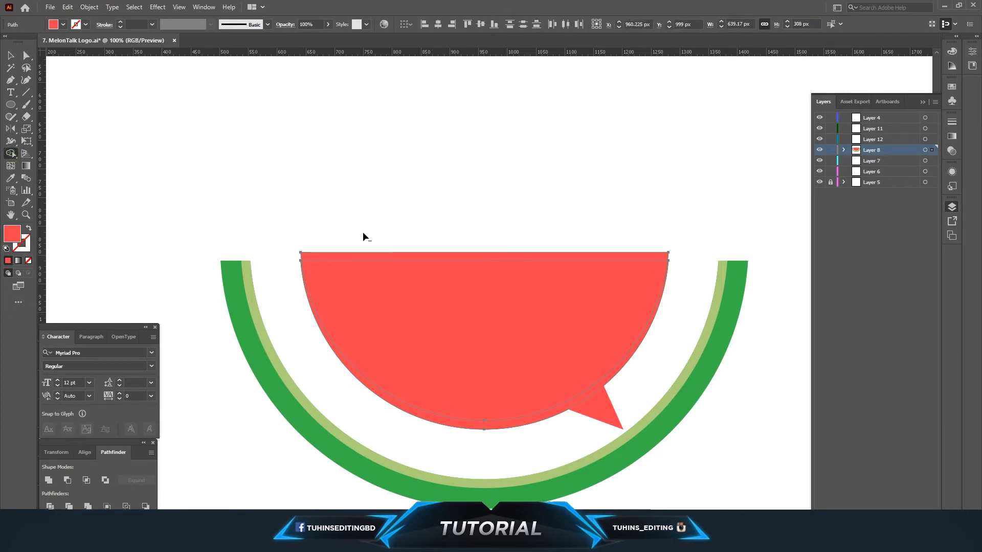
alt+click(361, 256)
key(a)
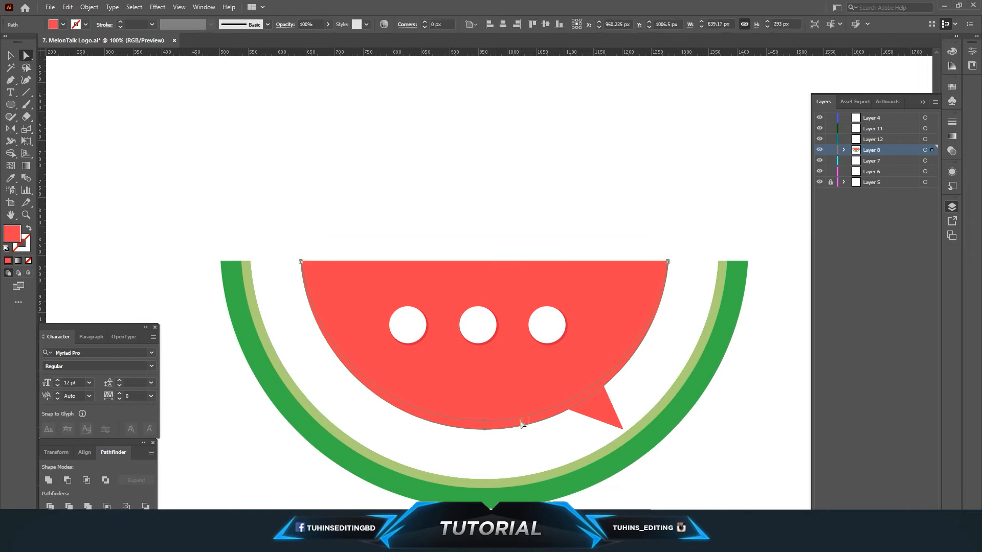
Sample the dark red of the dot shadow onto the crescent and give the speech-bubble tail the same colour.
key(i)
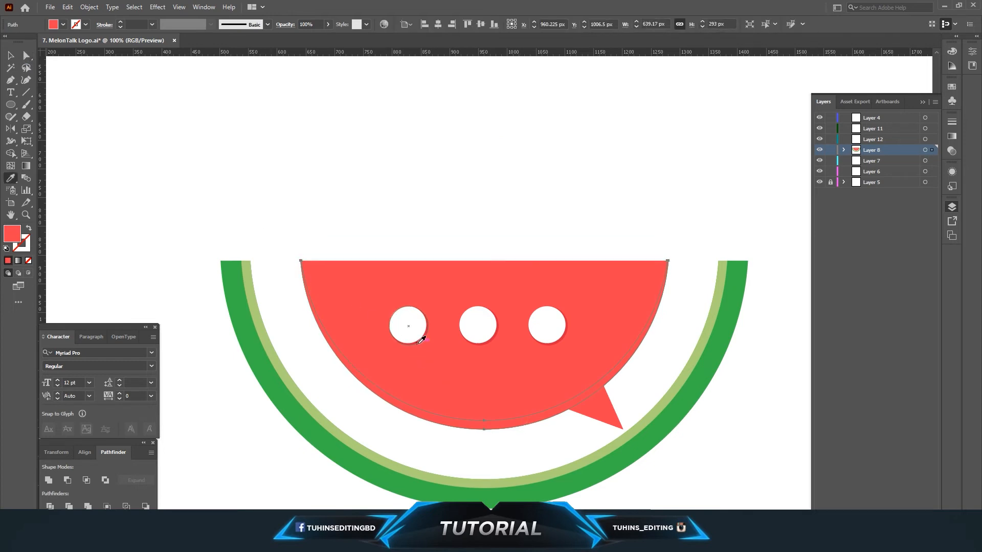
click(418, 342)
click(26, 56)
click(404, 104)
click(604, 408)
key(i)
click(552, 412)
Send the dark red tail to the back, behind the flesh.
click(26, 55)
right_click(587, 403)
mouse_move(616, 355)
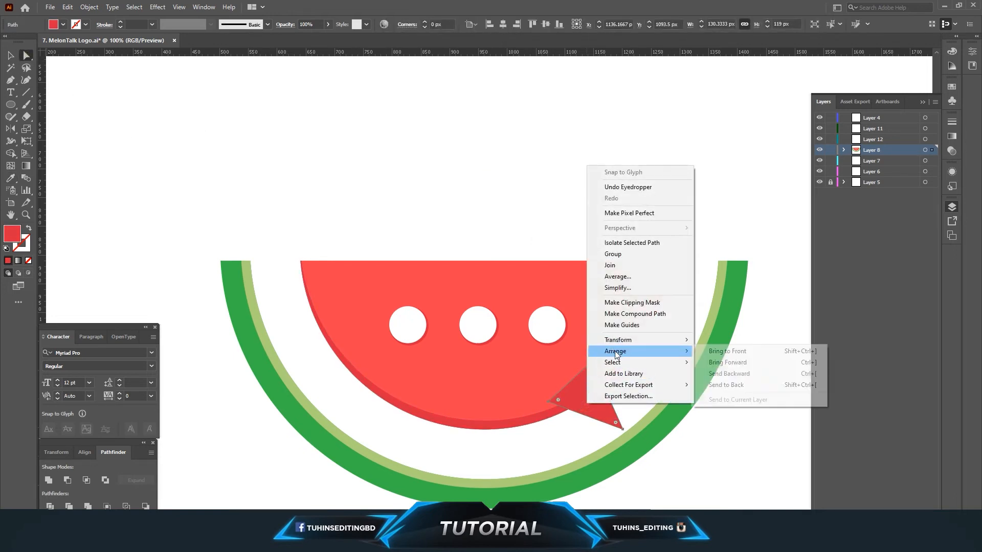
click(736, 385)
click(604, 213)
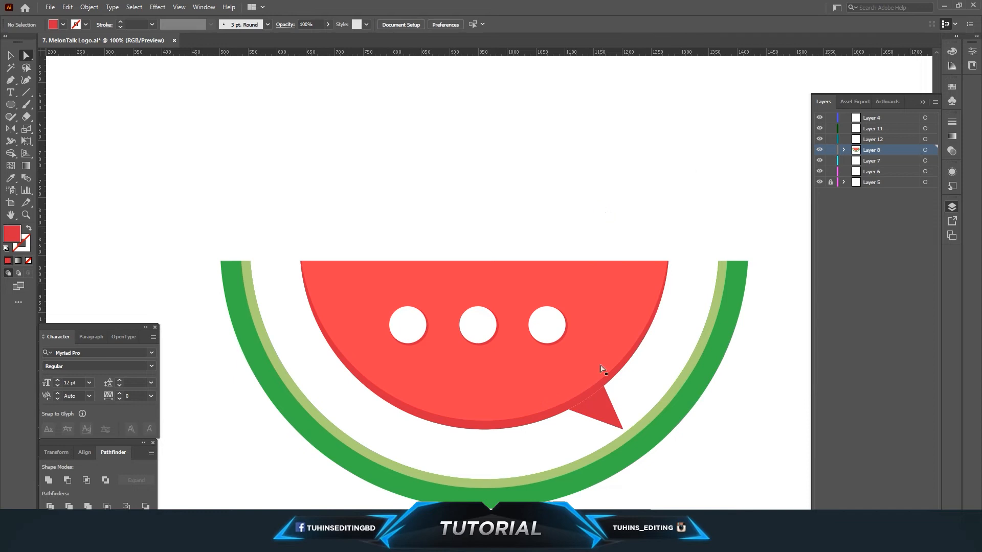
Try to unite the tail with the dark red crescent, and undo it.
click(594, 413)
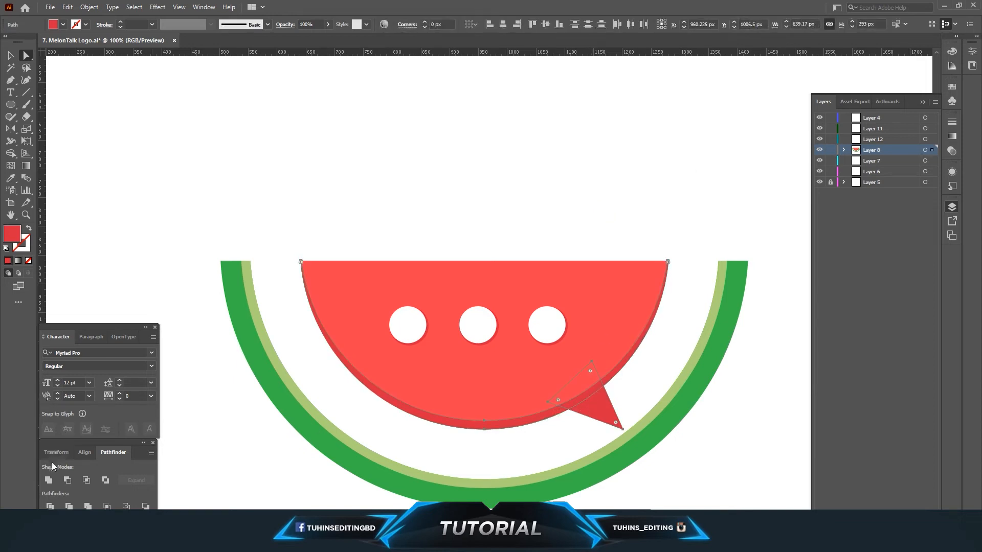
click(49, 480)
click(583, 167)
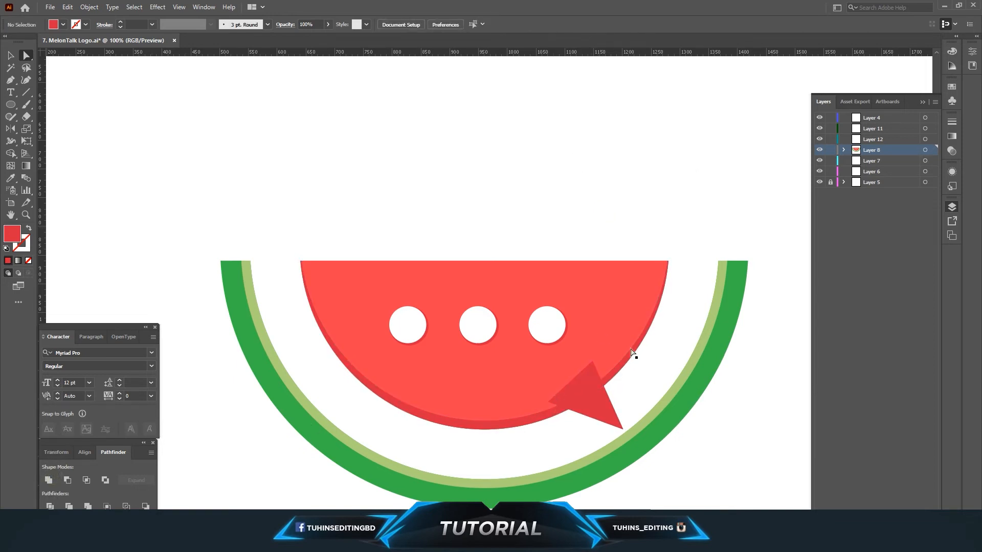
click(595, 412)
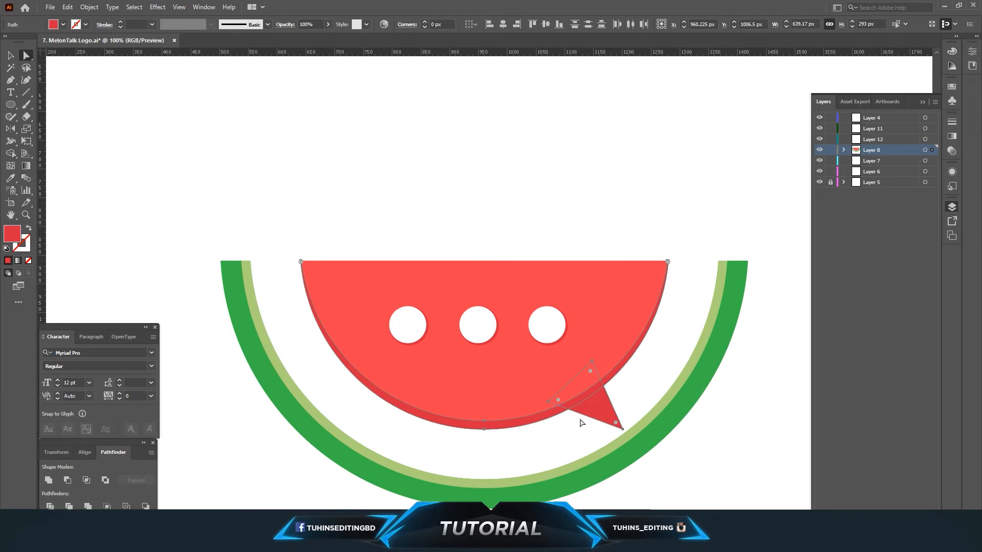
Move the flesh, crescent and tail aside to inspect the shapes underneath, and undo the moves.
click(642, 380)
drag(597, 323, 600, 253)
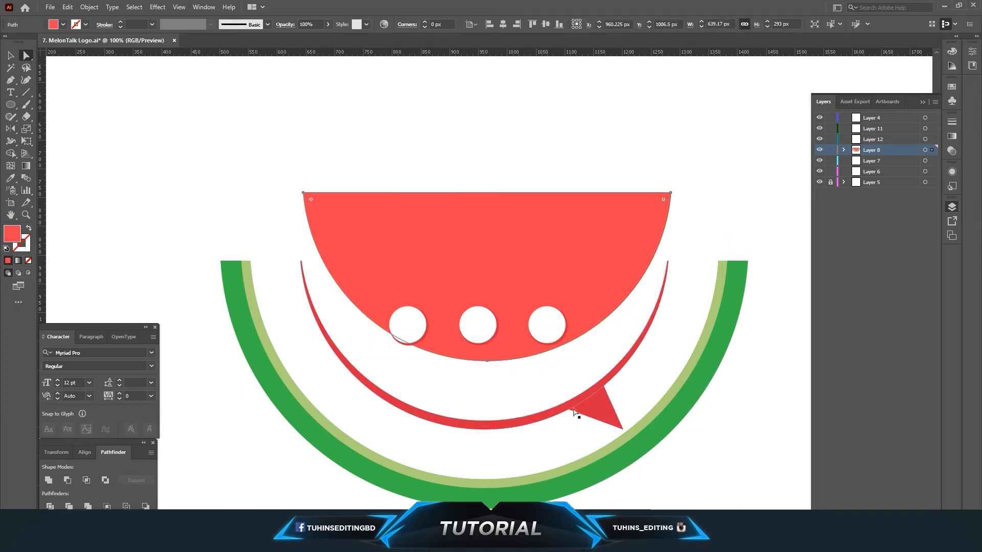
key(ctrl+z)
click(657, 376)
key(ctrl+plus)
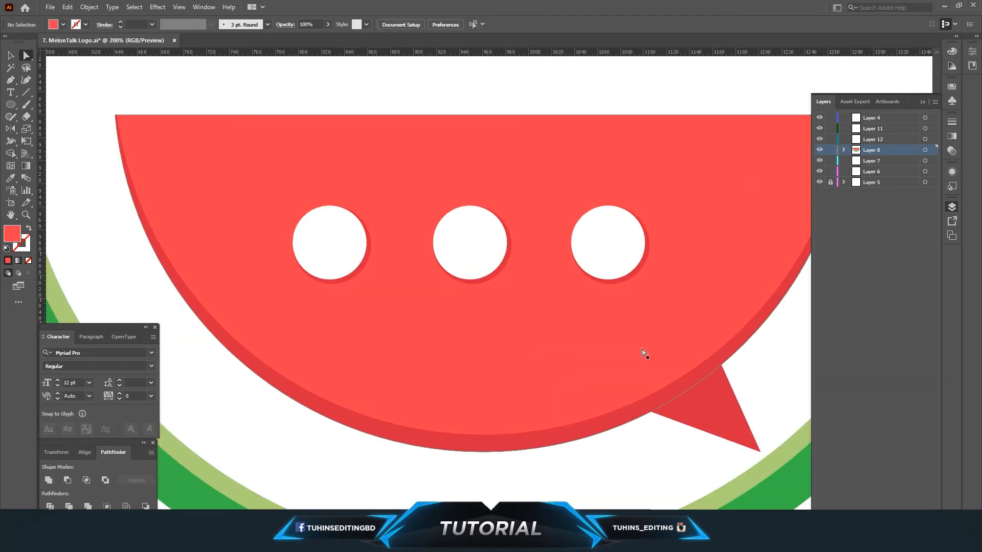
click(724, 409)
drag(671, 396, 780, 432)
drag(677, 390, 582, 362)
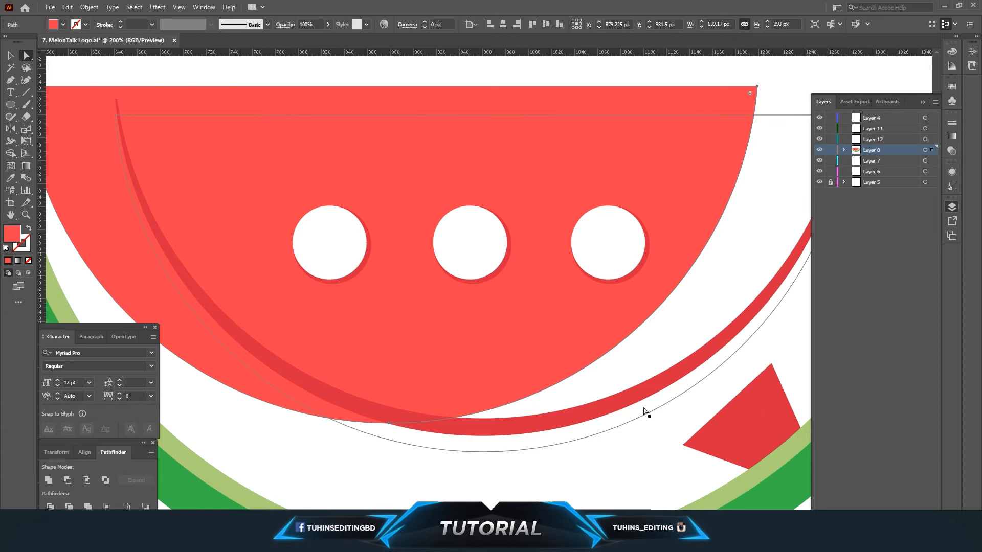
drag(644, 411, 658, 426)
key(ctrl+z)
key(ctrl+z)
key(ctrl+z)
key(ctrl+z)
key(ctrl+z)
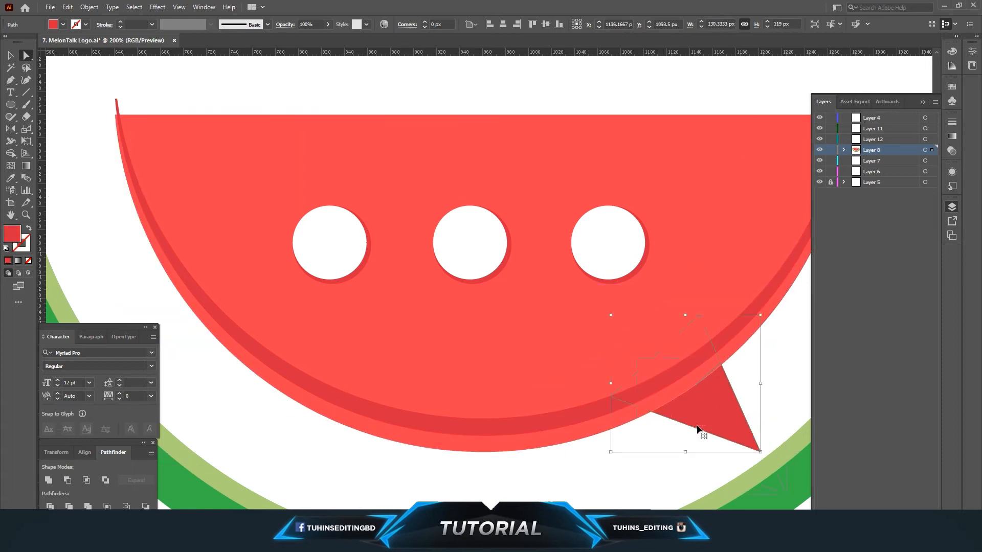
click(769, 391)
Delete the surplus white path directly beneath the red flesh in Layer 8's group.
click(844, 150)
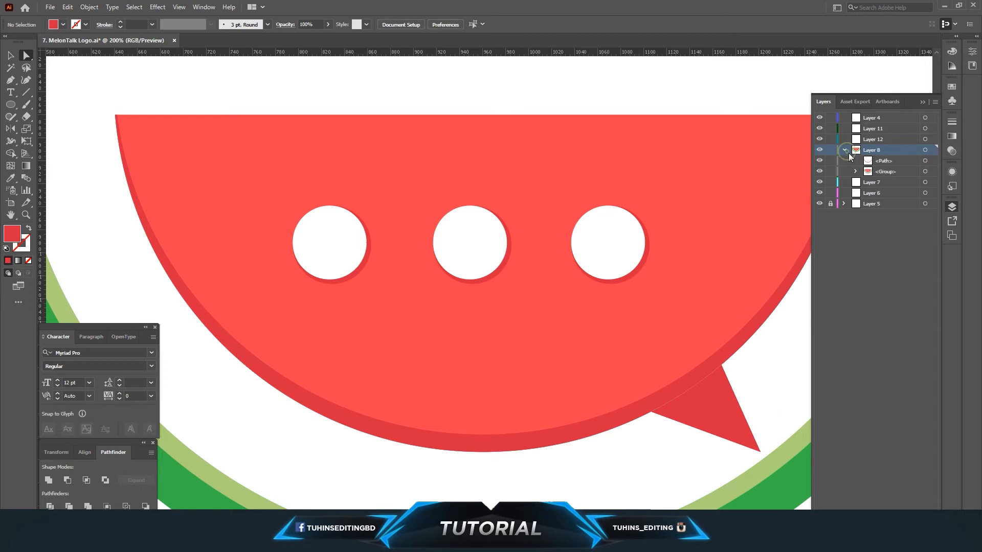
click(856, 171)
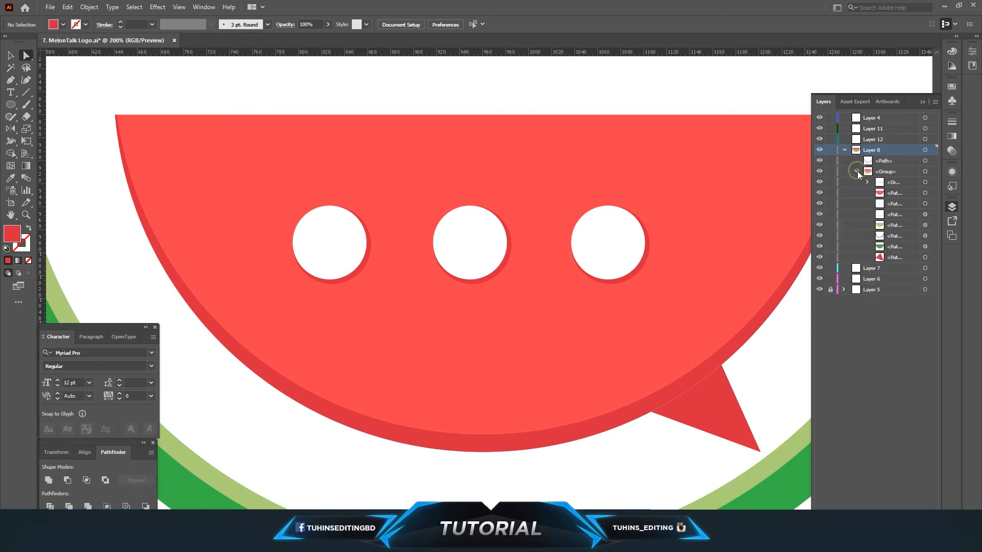
click(925, 203)
key(Delete)
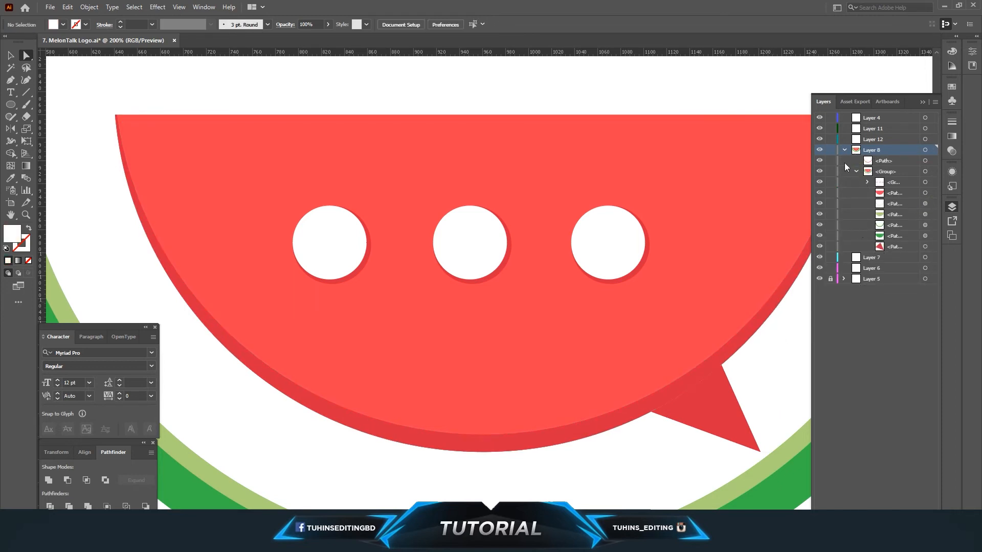
click(844, 150)
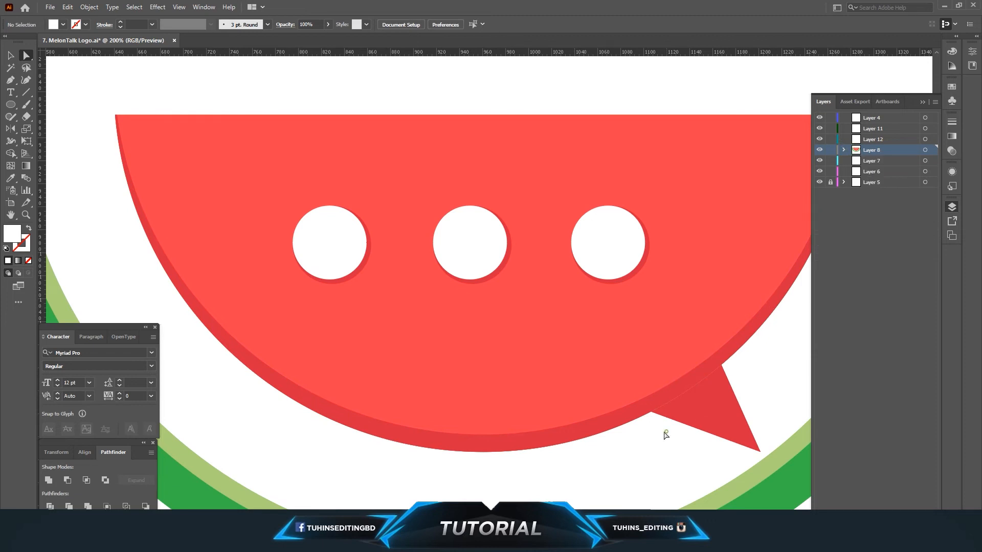
Select the tail and configure the Eraser tool with a -129° angle and a 17 pt size.
click(688, 417)
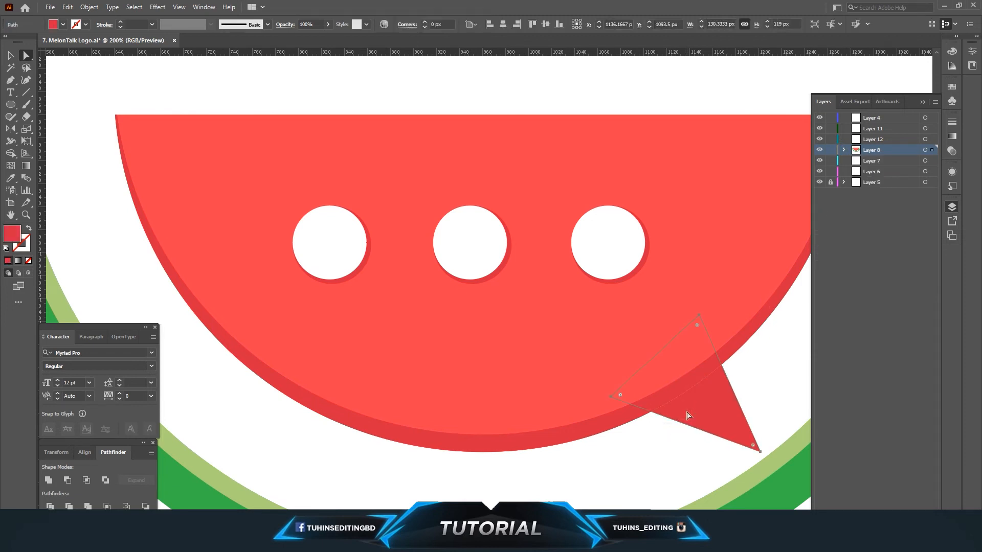
key(shift+e)
double_click(26, 117)
drag(429, 264, 408, 265)
click(402, 309)
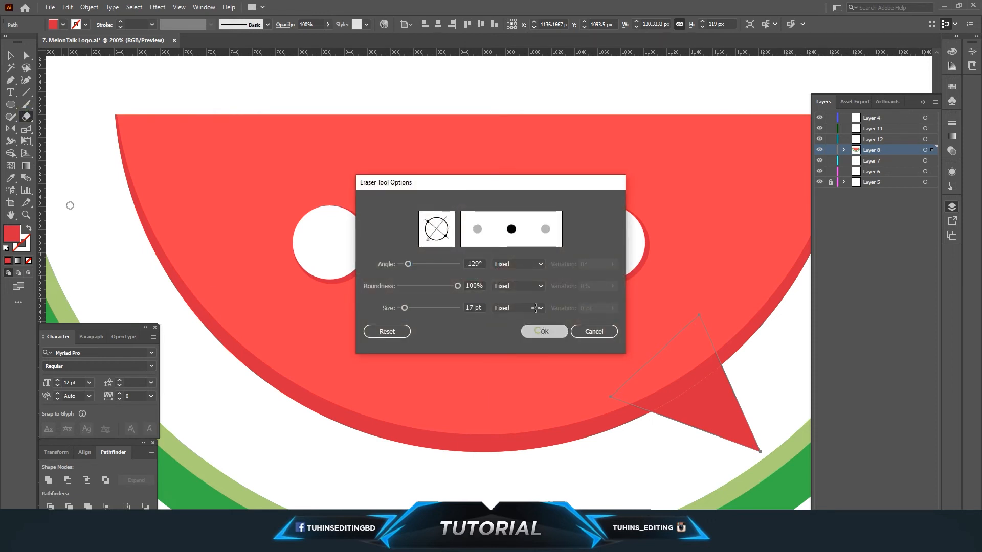
click(543, 330)
Erase the part of the tail hidden under the flesh and unite the remaining piece with the dark crescent.
mouse_move(616, 404)
mouse_down()
mouse_move(667, 386)
mouse_move(716, 349)
mouse_up()
mouse_move(628, 400)
mouse_down()
mouse_move(706, 357)
mouse_move(713, 337)
mouse_move(697, 318)
mouse_move(610, 388)
mouse_move(612, 399)
mouse_move(699, 336)
mouse_move(613, 393)
mouse_up()
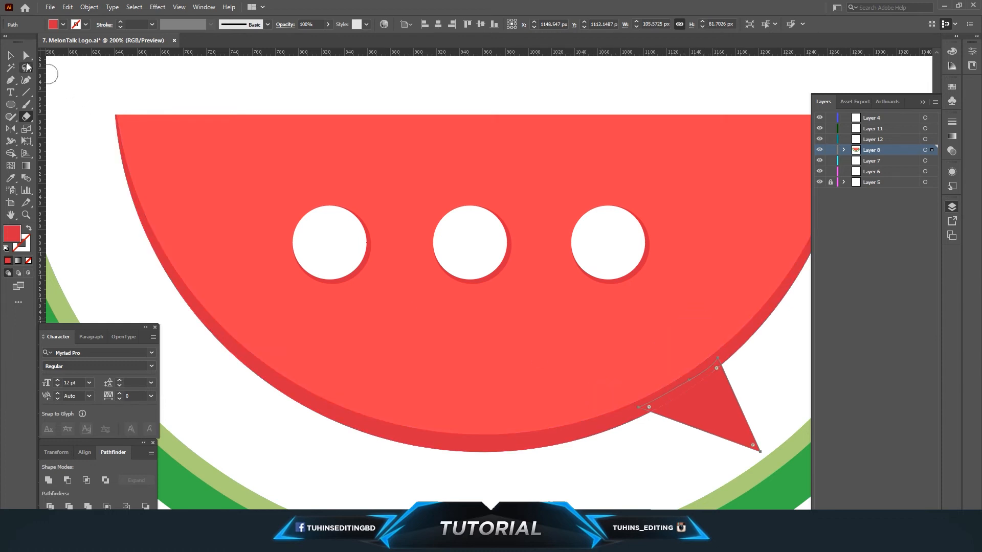
click(26, 55)
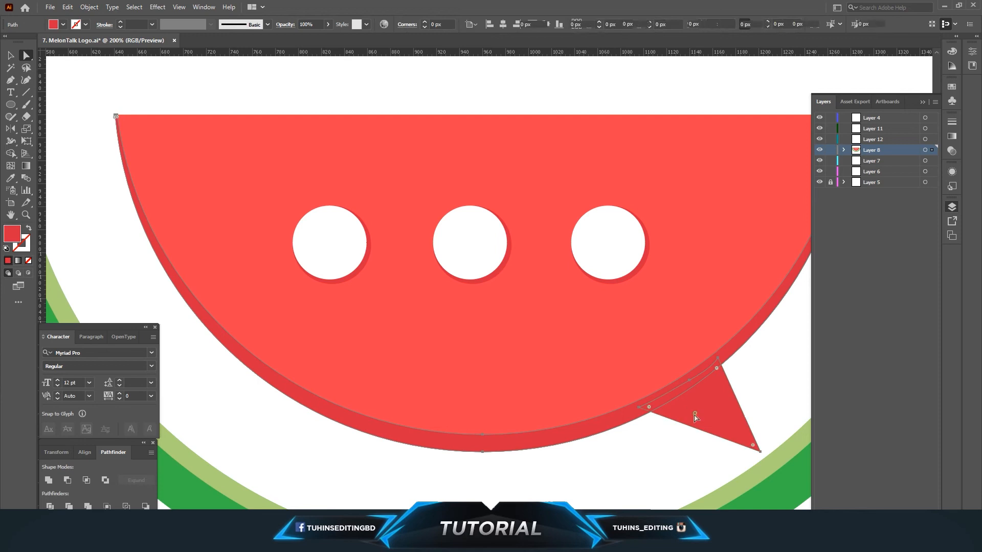
click(336, 462)
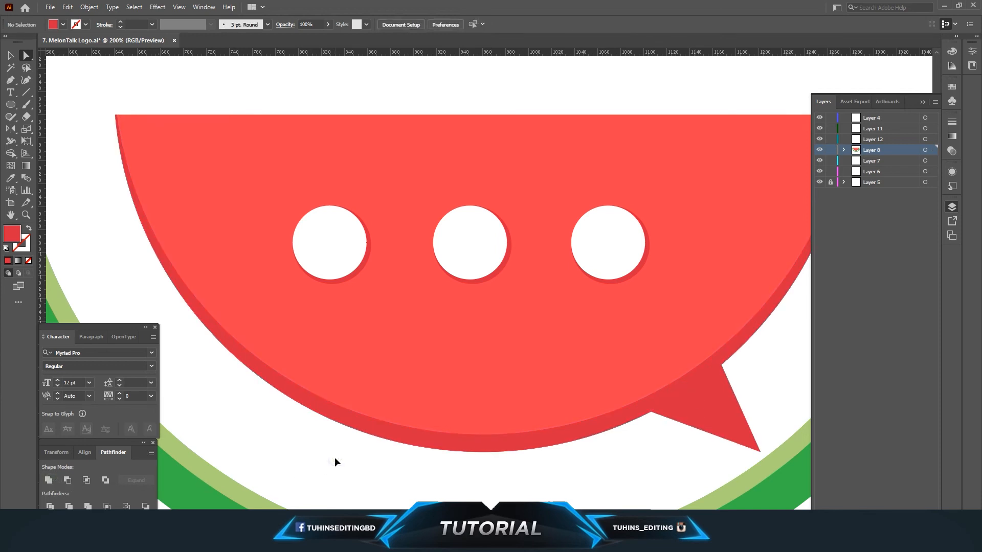
Select the whole watermelon and scale it down proportionally to about 593 px wide and 279 px high.
key(ctrl+minus)
key(ctrl+minus)
key(ctrl+minus)
key(ctrl+minus)
key(ctrl+minus)
key(ctrl+minus)
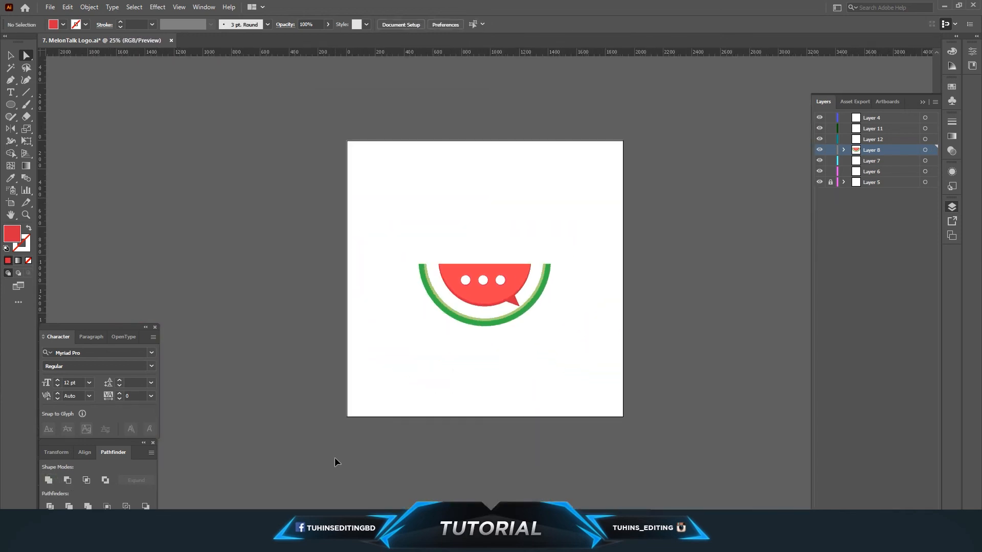
key(ctrl+plus)
key(ctrl+plus)
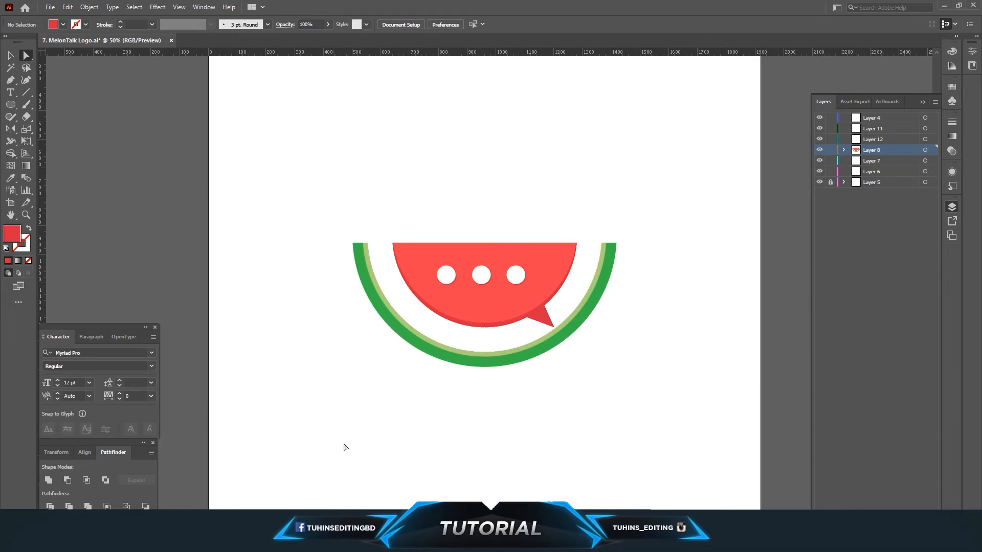
click(10, 54)
drag(302, 191, 698, 390)
drag(617, 368, 570, 347)
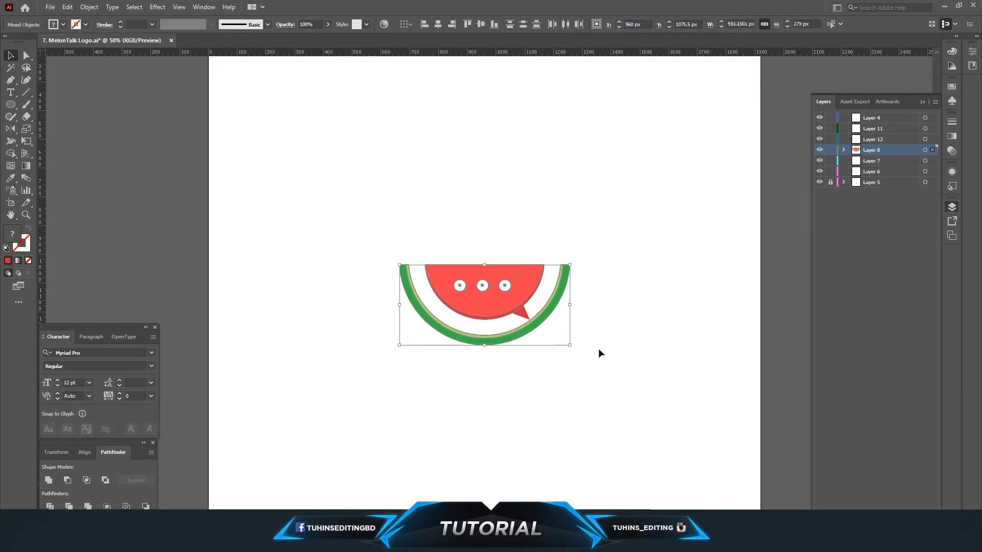
Centre the scaled watermelon horizontally on the artboard and move it up about 228 px.
click(437, 26)
key(ctrl+minus)
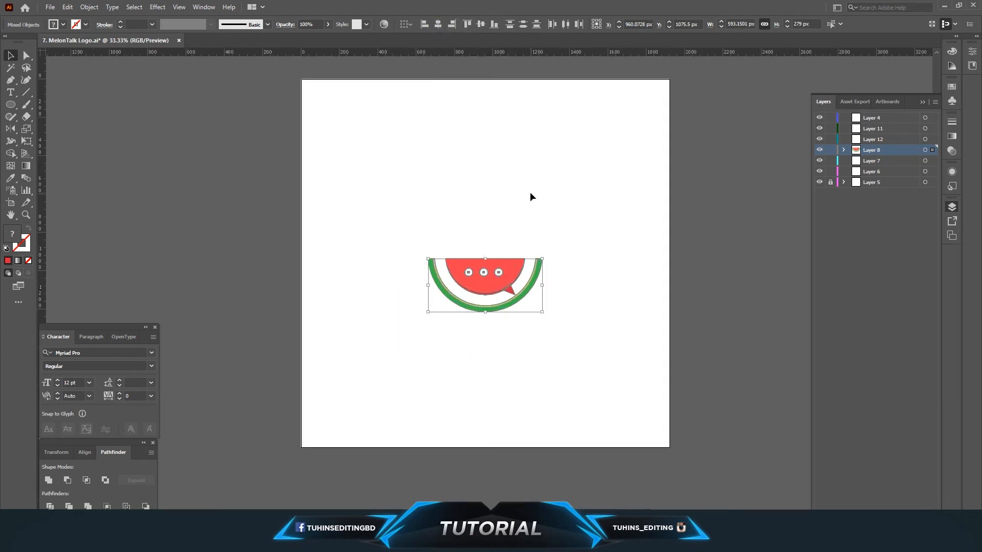
click(530, 194)
drag(409, 227, 511, 262)
click(554, 288)
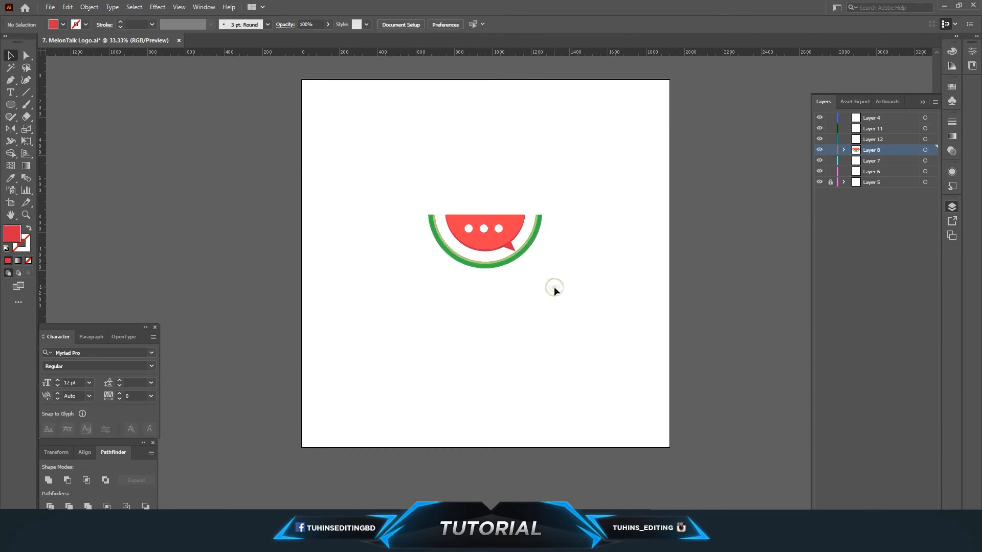
drag(379, 173, 579, 302)
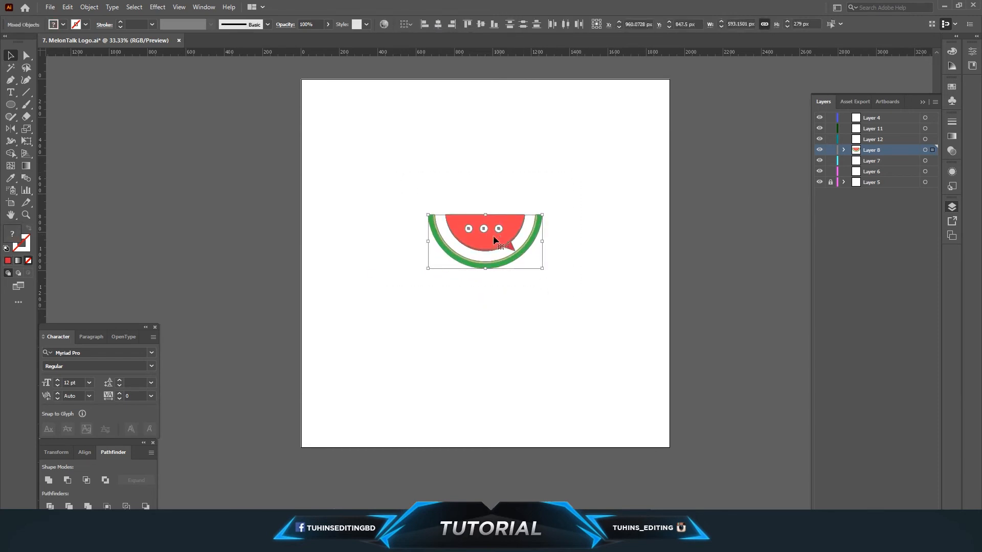
click(511, 284)
scroll(537, 303, up, 1)
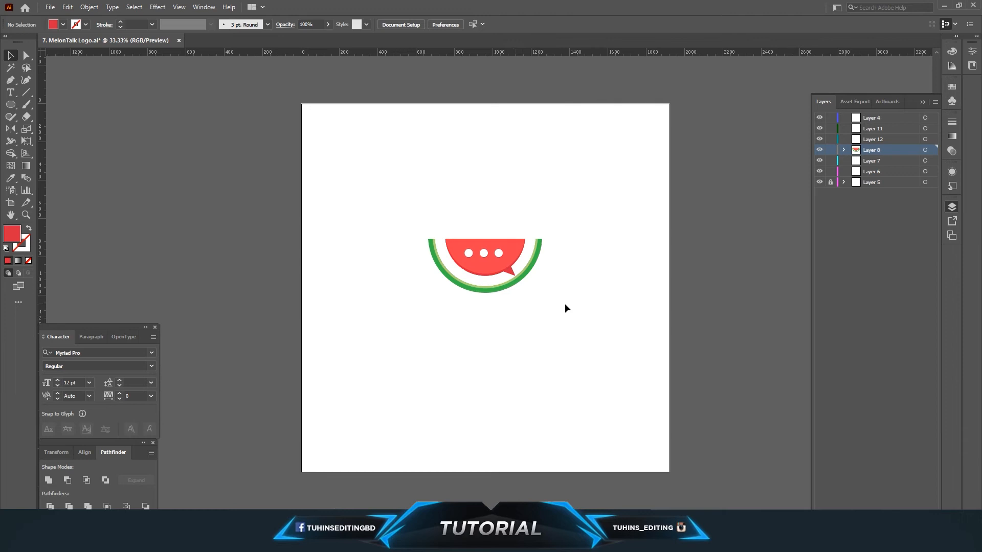
Centre the group of three white dots horizontally on the artboard.
click(844, 150)
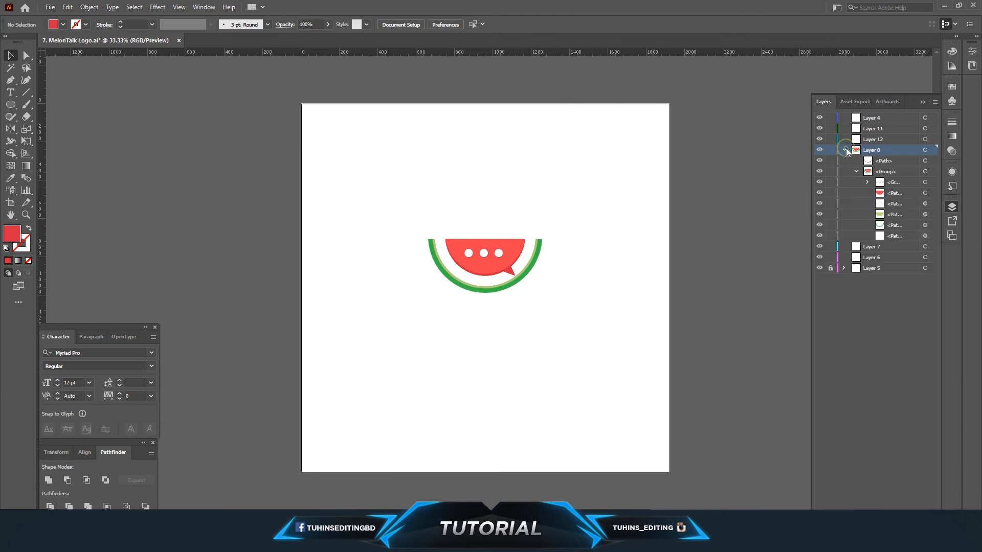
click(924, 182)
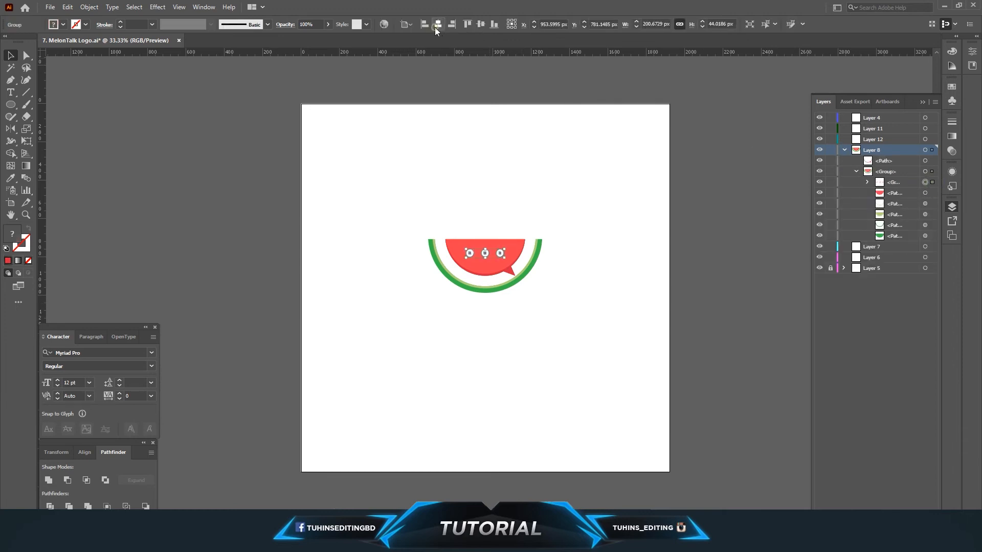
click(571, 232)
click(844, 150)
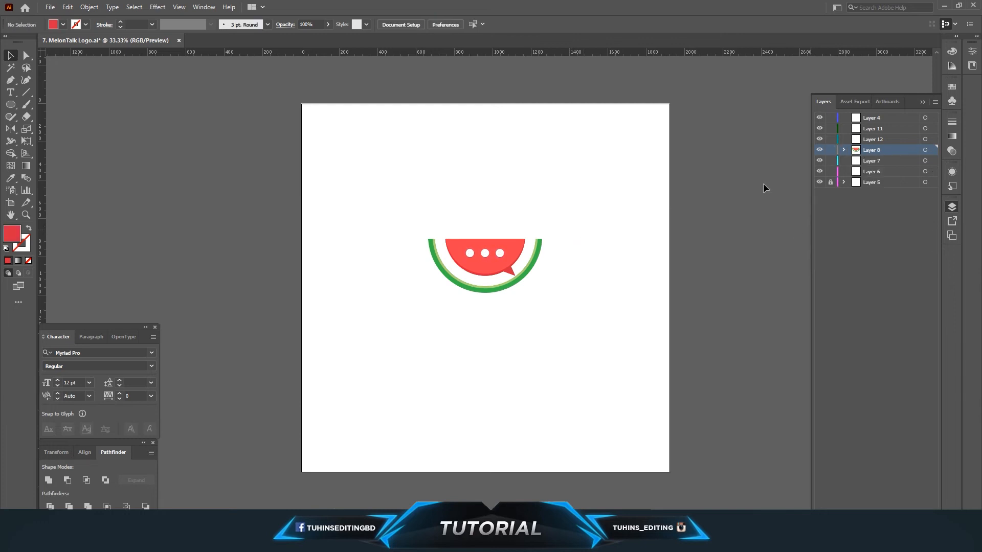
drag(380, 208, 580, 329)
click(566, 324)
Add the text MELONTALK below the watermelon on Layer 12 and set it in the Minecrafter font.
click(11, 93)
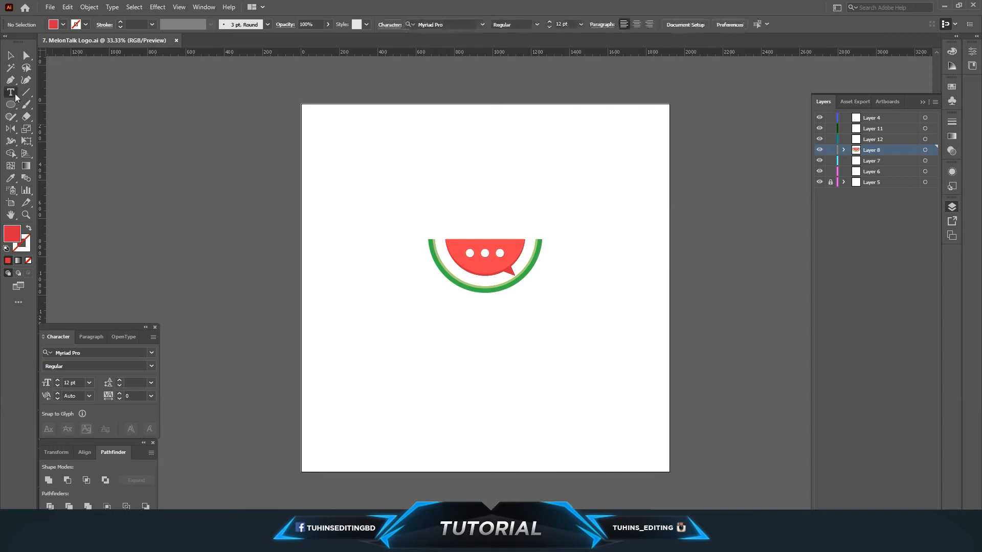
click(873, 139)
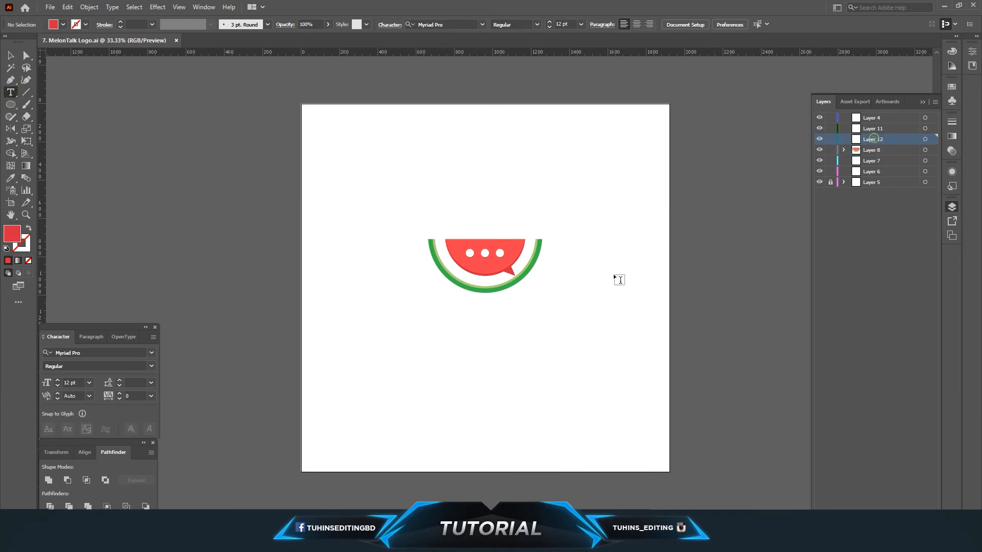
click(407, 323)
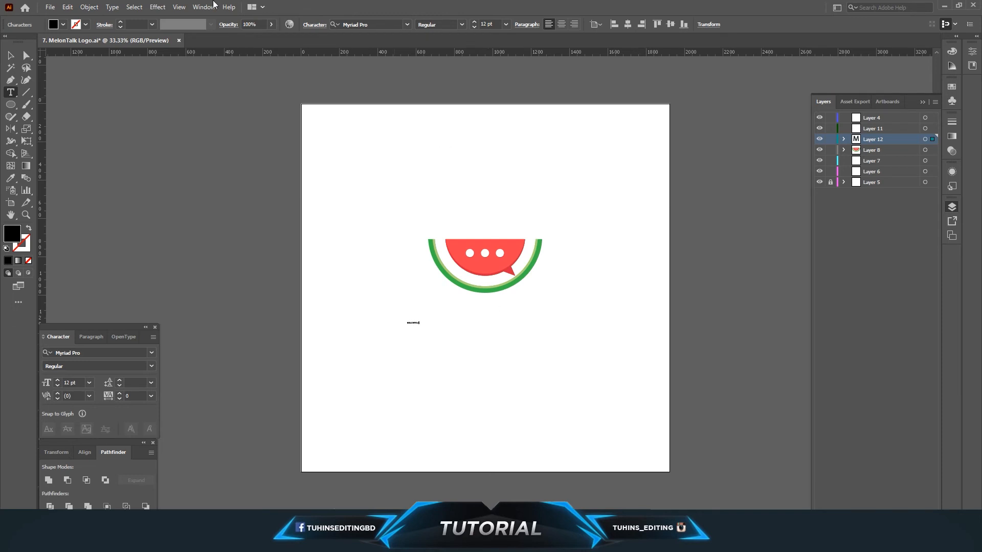
click(11, 55)
click(407, 25)
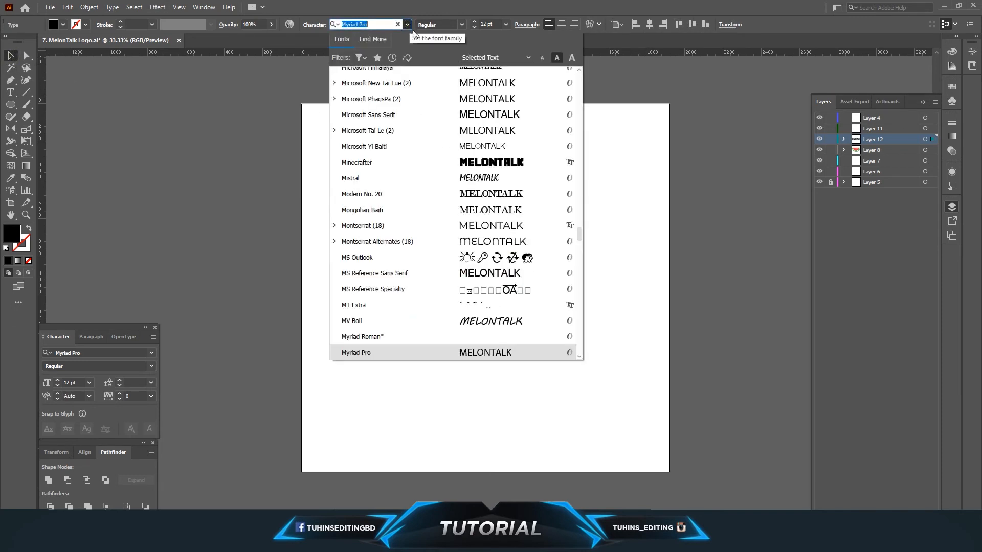
click(409, 162)
Scale the wordmark up to about 134 pt just beneath the watermelon and colour it with the rind's green.
drag(422, 330, 639, 417)
click(624, 364)
drag(534, 346, 530, 324)
key(i)
click(500, 290)
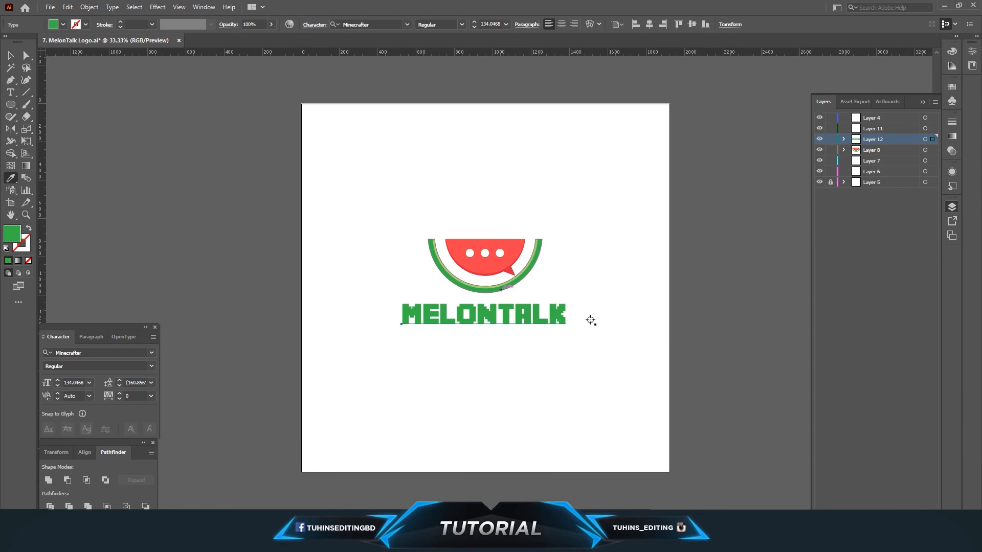
Recolour the letters TALK in the wordmark with the red sampled from the watermelon flesh.
click(8, 93)
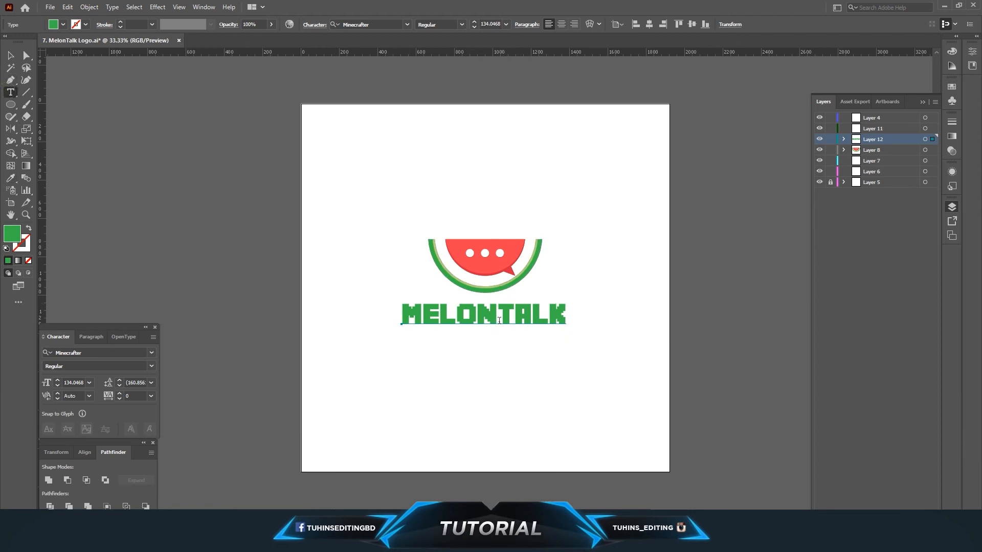
drag(501, 309, 627, 322)
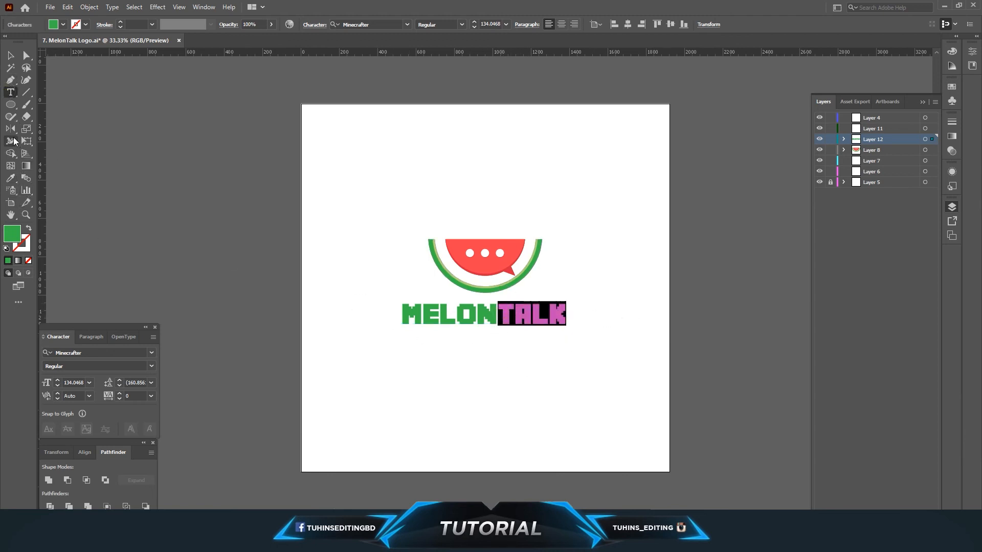
click(10, 178)
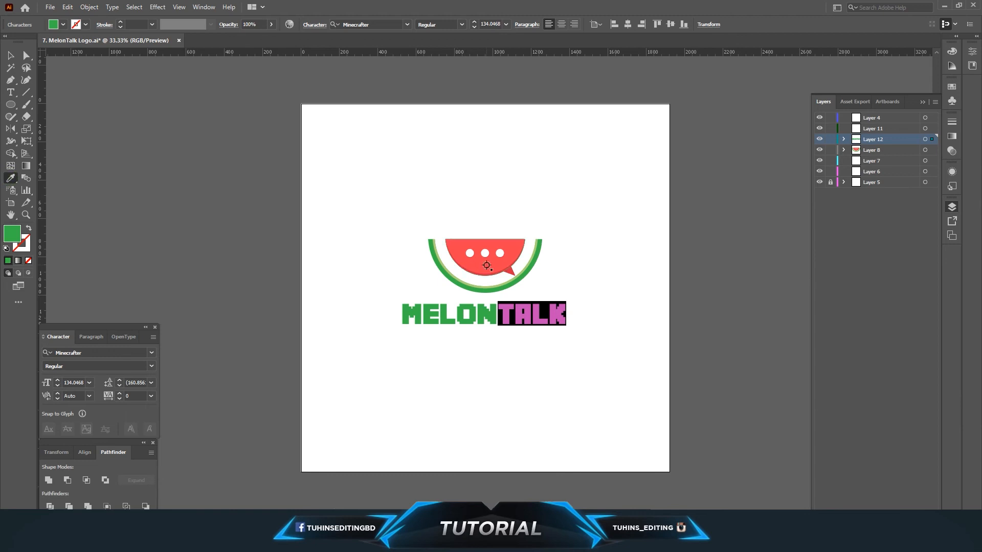
click(486, 266)
Move the wordmark very slightly upward so it sits closer beneath the watermelon.
click(10, 56)
click(535, 356)
click(520, 321)
drag(520, 321, 505, 323)
click(515, 357)
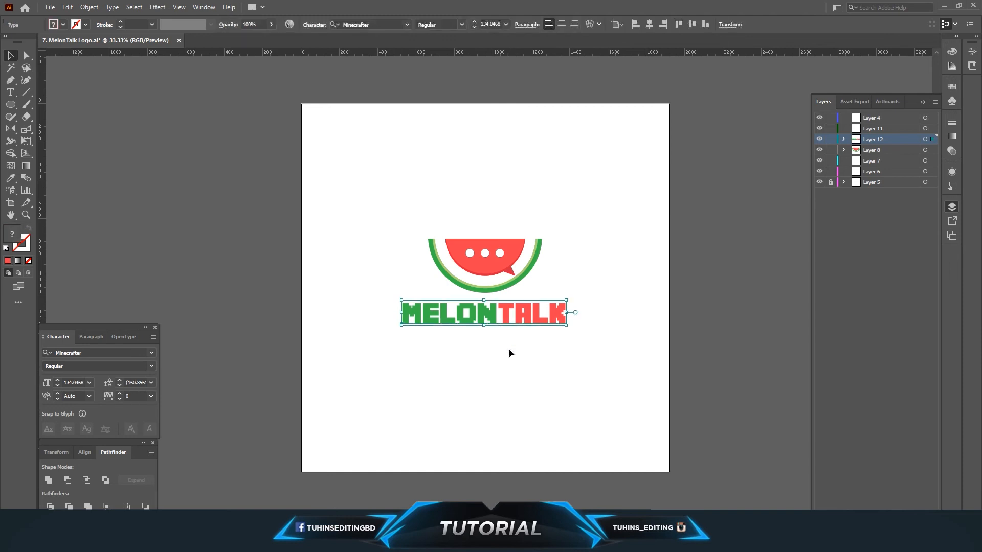
scroll(508, 348, up, 1)
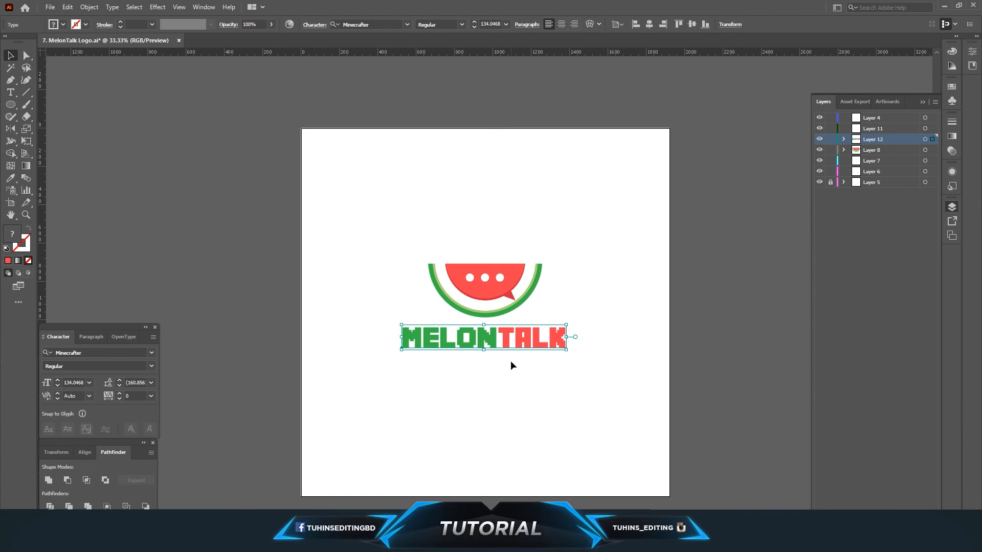
click(511, 362)
Copy the wordmark onto Layer 11 and place the copy below the original.
click(535, 342)
key(ctrl+c)
key(ctrl+v)
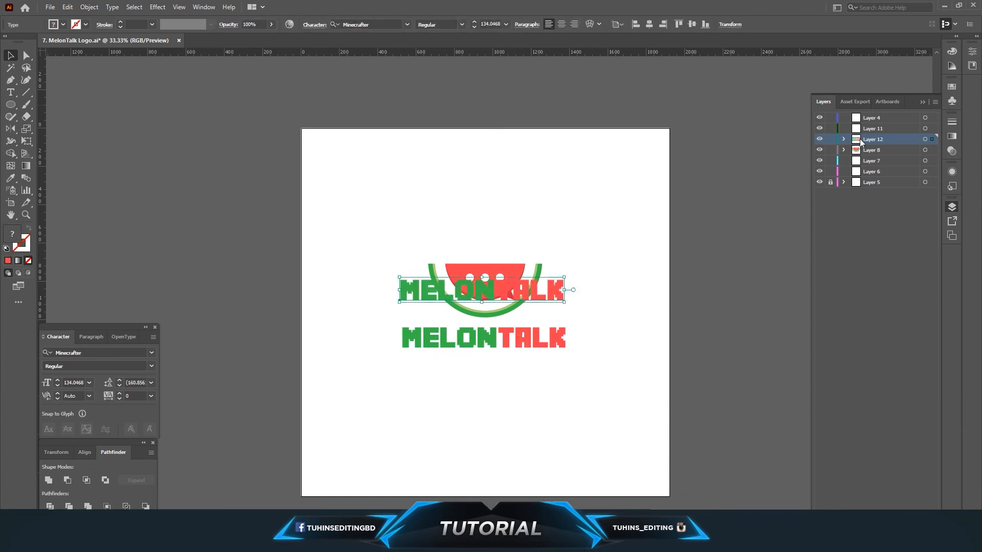
key(ctrl+x)
click(873, 129)
key(ctrl+v)
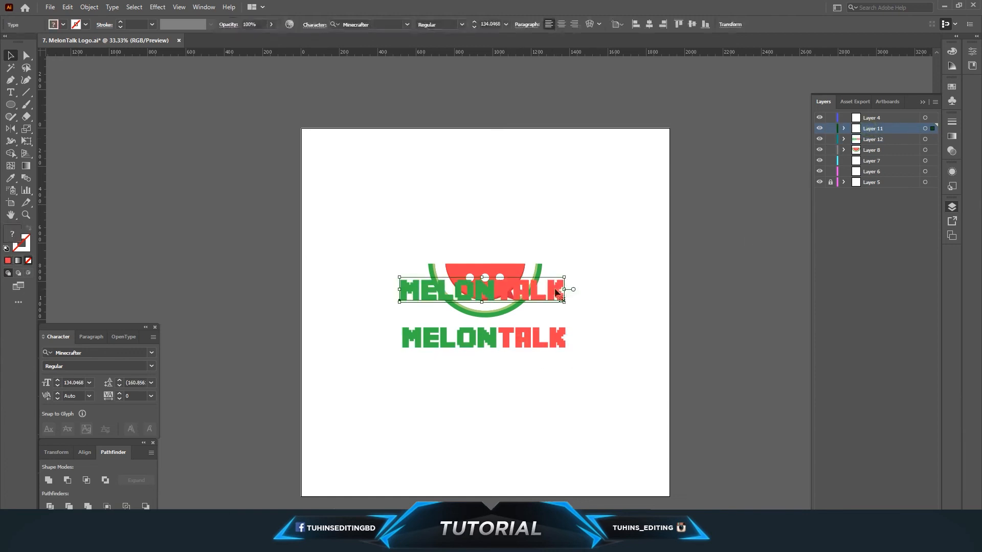
drag(552, 287, 539, 409)
Replace the copied wordmark's text with TAGLINE WILL BE HERE and set it in Raleway ExtraBold.
double_click(491, 411)
key(ctrl+a)
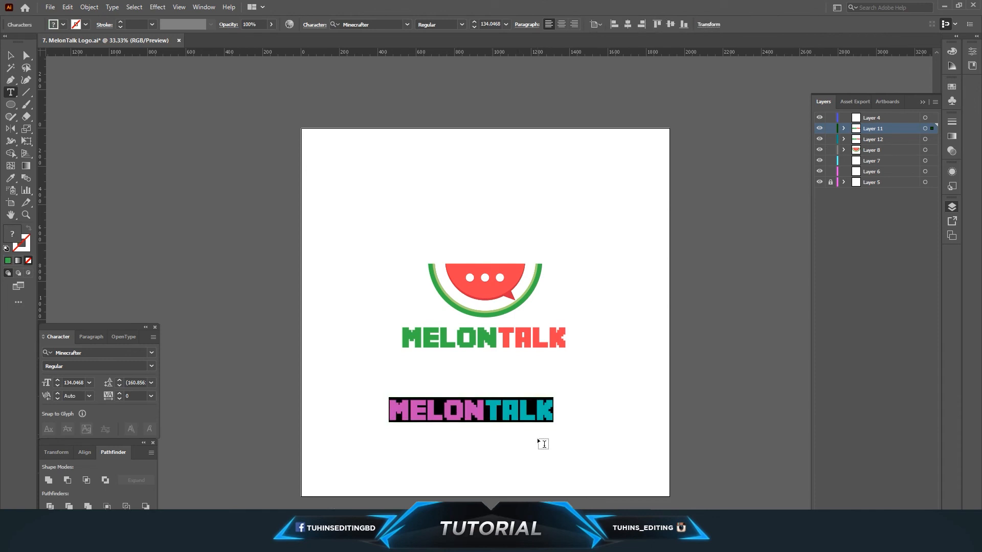
text(YOPO)
key(BackSpace)
key(BackSpace)
key(BackSpace)
key(BackSpace)
text(TAGLINE W)
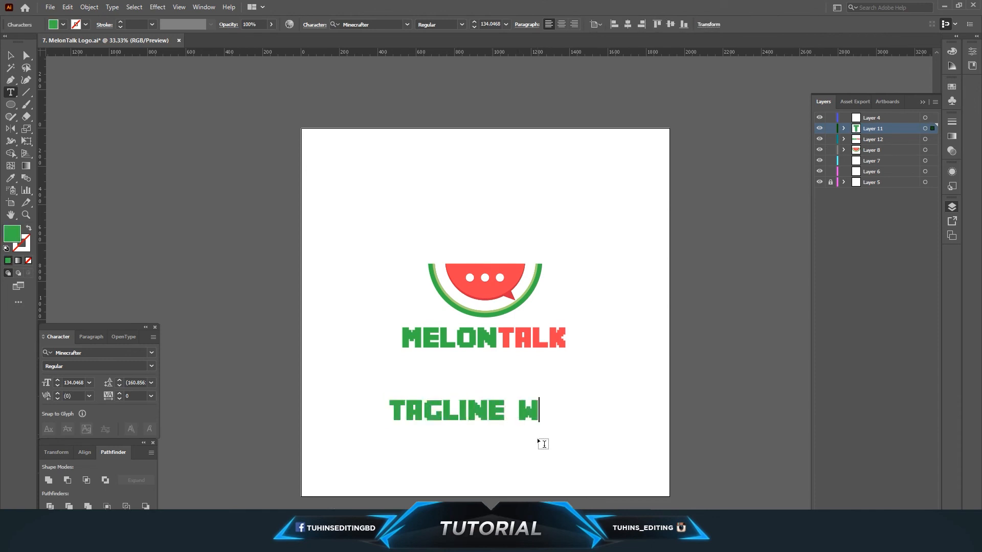
text(ILL BE HERE)
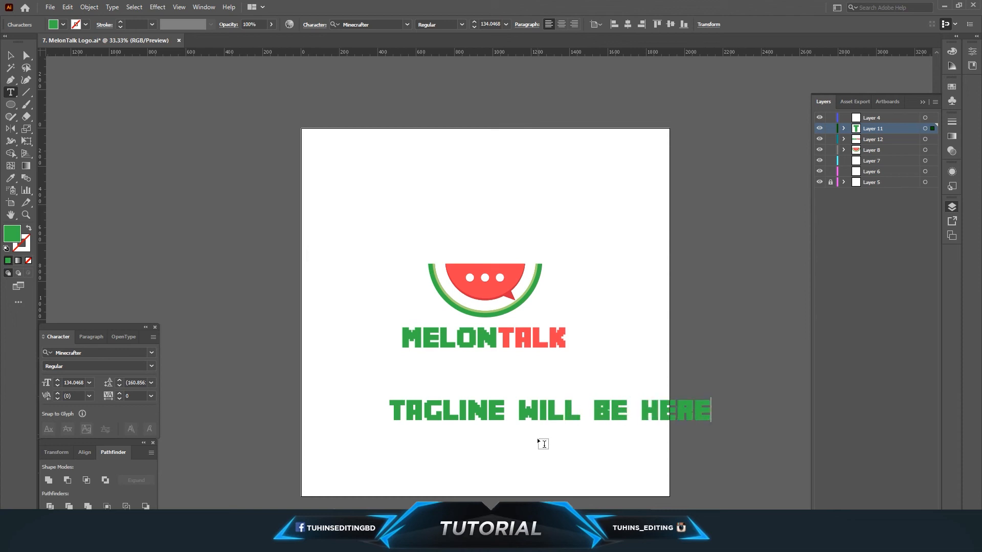
key(ctrl+a)
click(407, 25)
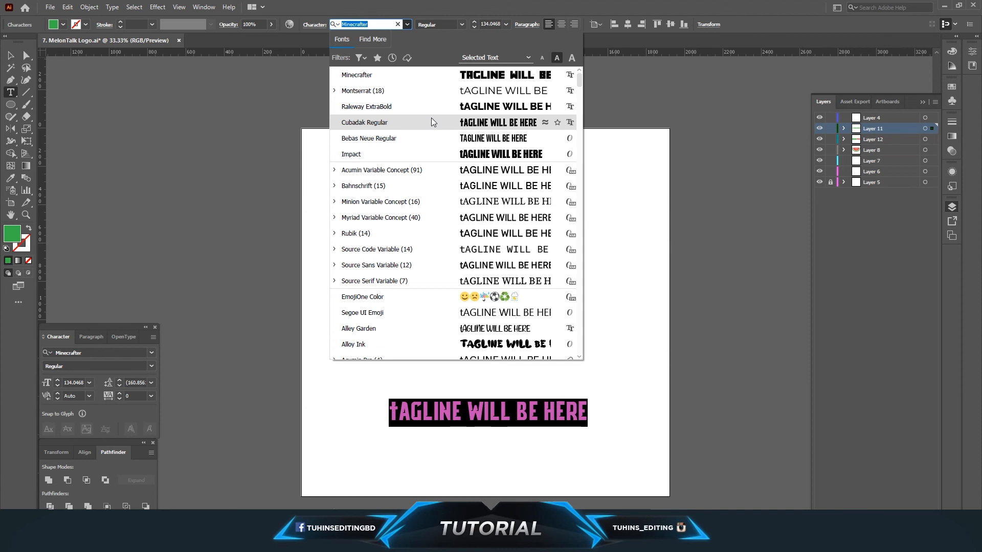
click(431, 105)
Retype the copied text in mixed case as "Tagline will go here".
click(437, 414)
drag(396, 414, 756, 425)
text(tAG)
key(BackSpace)
key(BackSpace)
key(BackSpace)
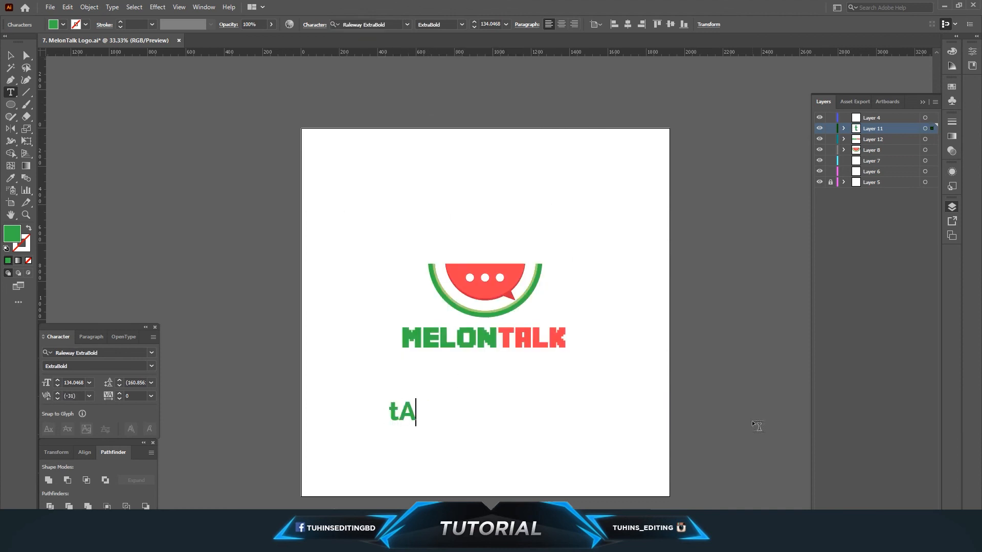
text(Tagline )
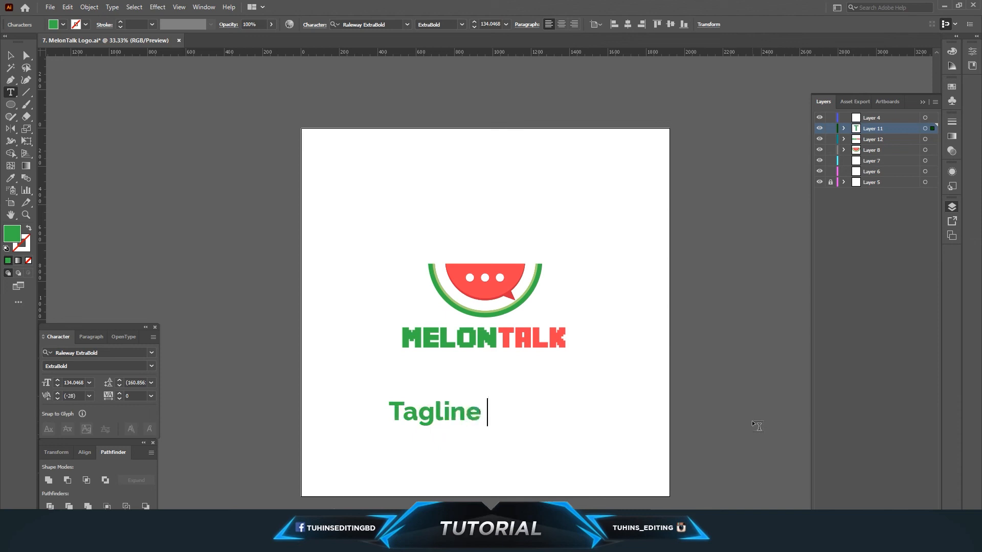
text(will go here)
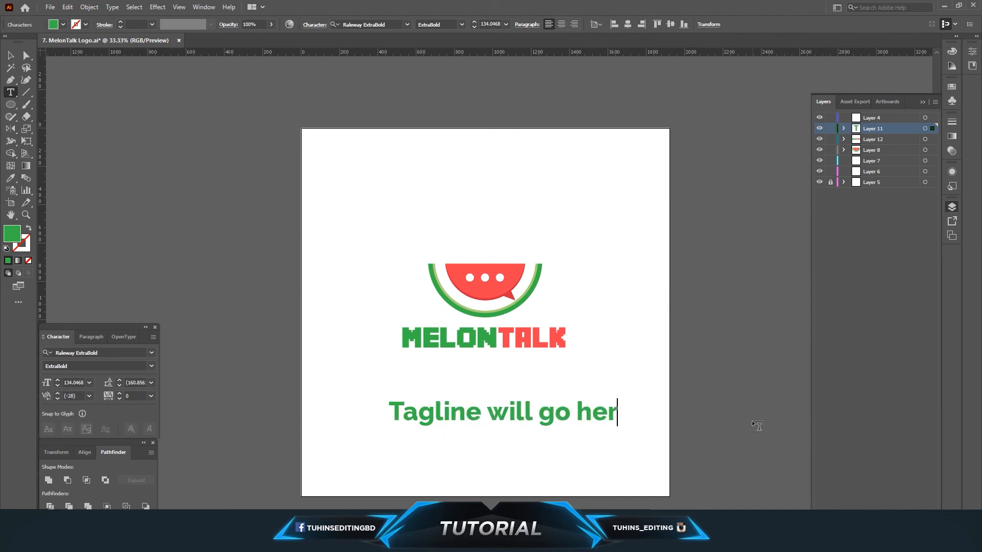
Set the tagline in Montserrat Regular and scale it to about 65 pt directly beneath the wordmark.
click(10, 55)
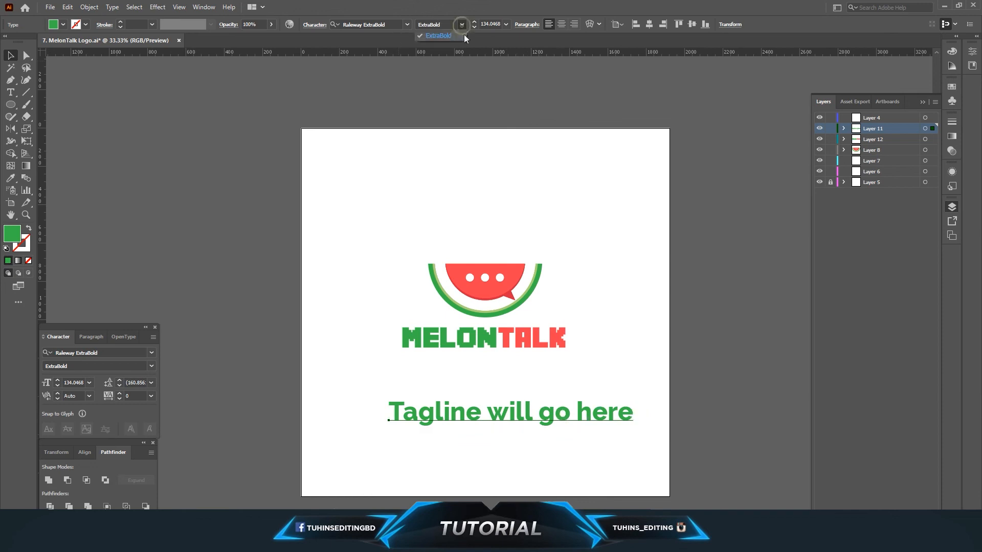
click(407, 25)
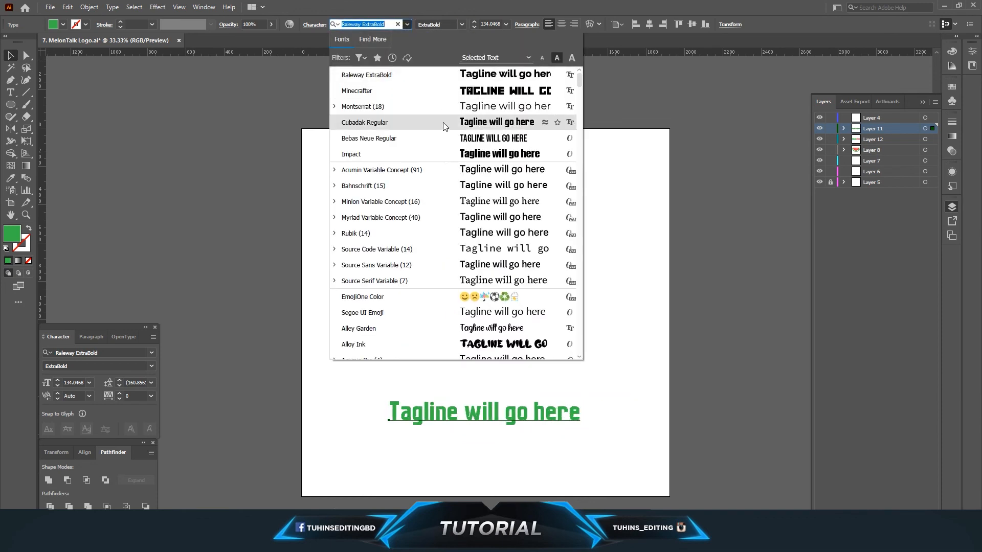
click(456, 107)
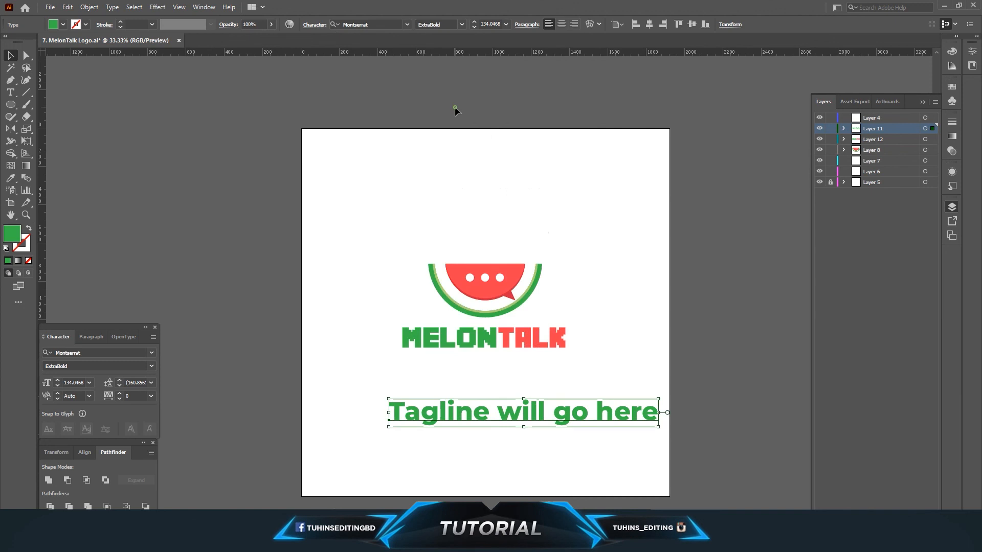
click(459, 24)
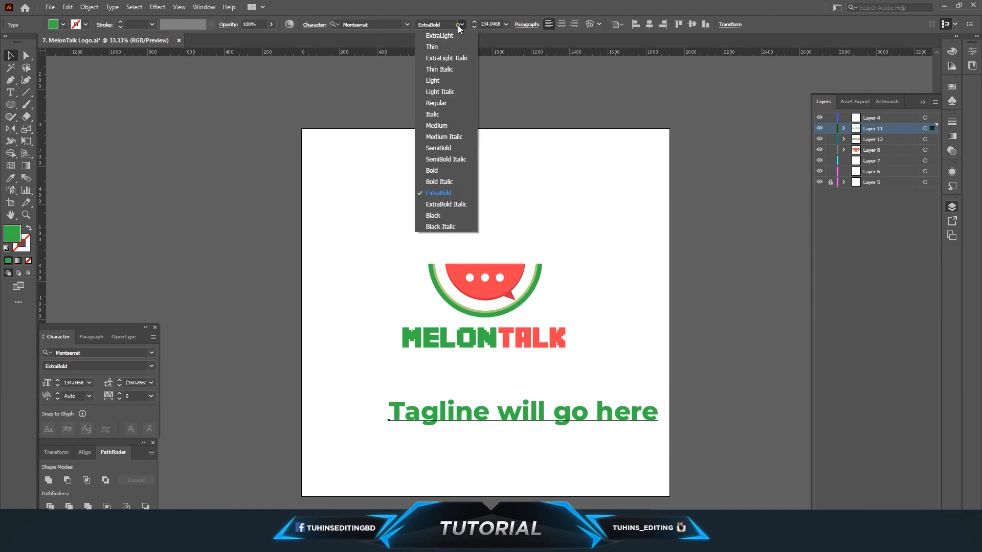
click(441, 102)
drag(636, 428, 533, 361)
click(510, 420)
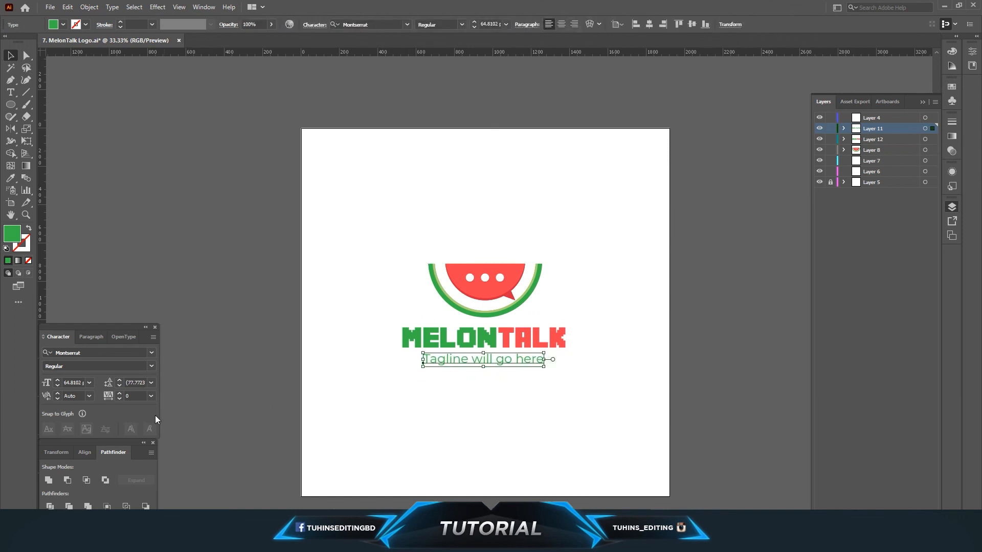
Increase the tagline's letter tracking to 146.
click(126, 396)
text(25)
key(Return)
key(Up)
key(Up)
key(Up)
key(Up)
key(Up)
key(Up)
key(Up)
key(Up)
key(Up)
key(Up)
key(Up)
key(Up)
key(Up)
key(Up)
key(Up)
key(Up)
key(Up)
key(Up)
key(Up)
key(Up)
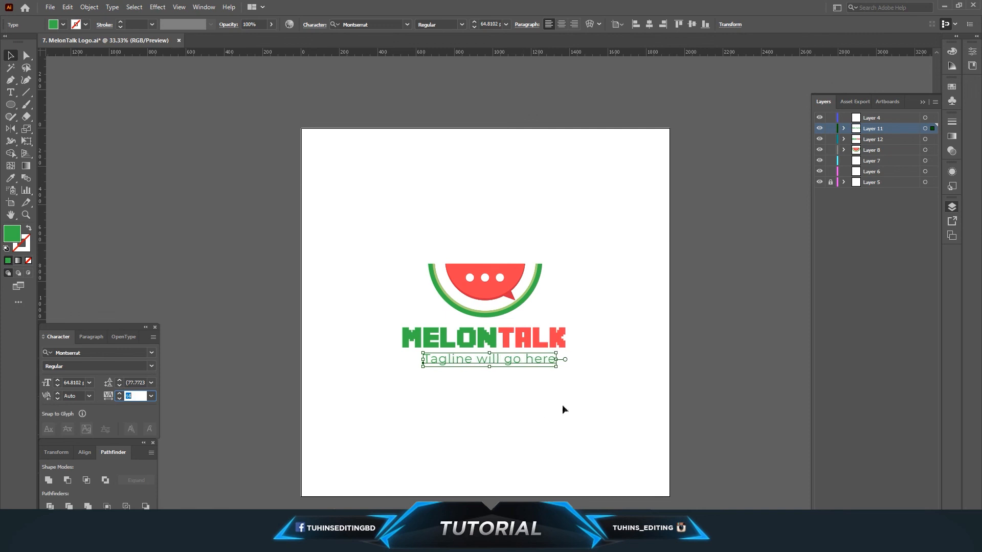
key(Up)
key(Up)
key(Up)
key(Up)
key(Up)
key(Up)
key(Up)
key(Up)
key(Up)
key(Up)
key(Up)
key(Up)
key(Up)
key(Up)
key(Up)
key(Up)
key(Up)
key(Up)
key(Up)
key(Up)
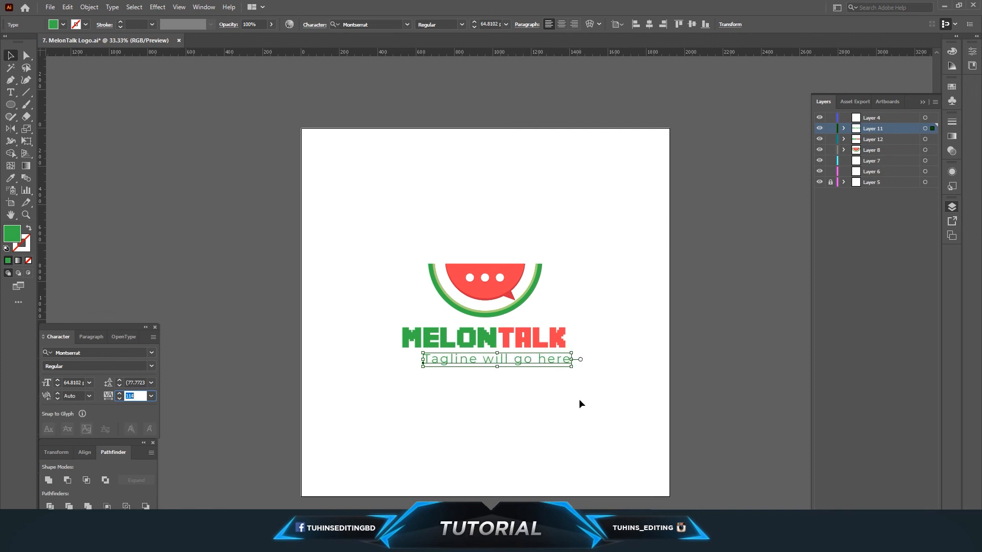
key(Up)
key(Up)
key(Up)
key(Up)
key(Up)
key(Up)
key(Up)
key(Up)
click(572, 385)
click(565, 362)
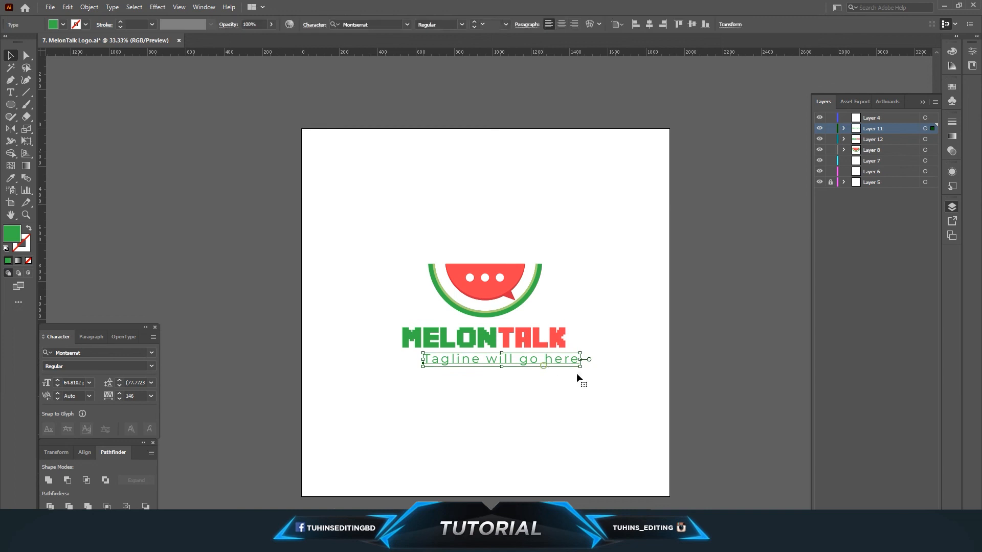
Scale the tagline down so it is narrower than the wordmark and sits centred beneath it.
drag(580, 368, 548, 367)
click(535, 387)
click(529, 367)
click(520, 382)
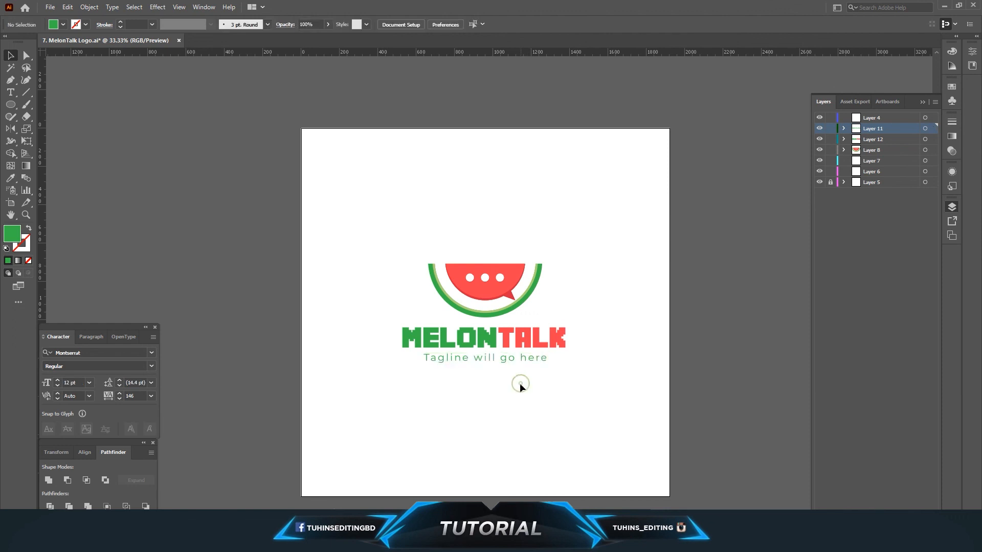
key(ctrl+minus)
key(ctrl+plus)
drag(319, 225, 706, 442)
key(ctrl+z)
click(830, 182)
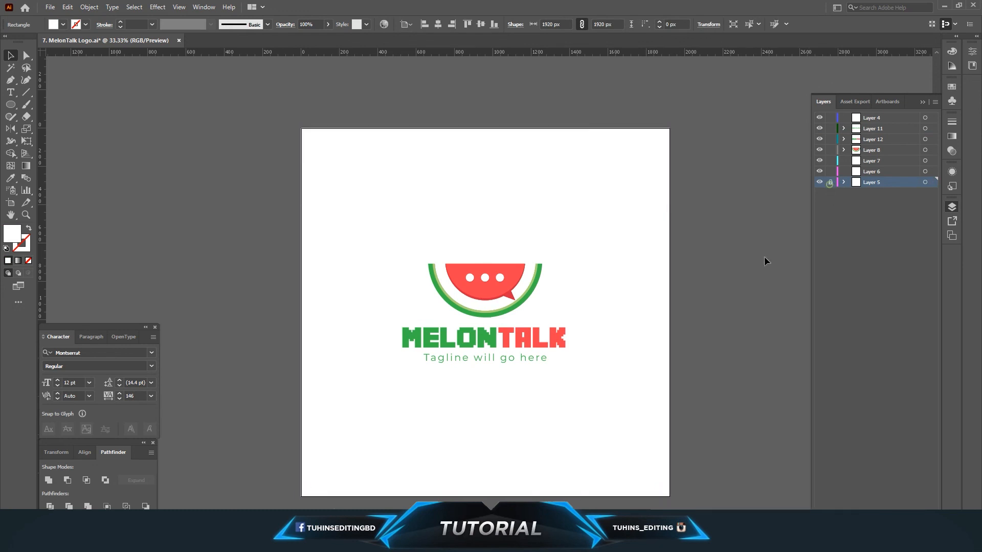
click(753, 284)
Move the complete logo, with wordmark and tagline, slightly up and to the right on the artboard and save the document.
drag(358, 240, 623, 399)
drag(528, 352, 542, 341)
click(722, 344)
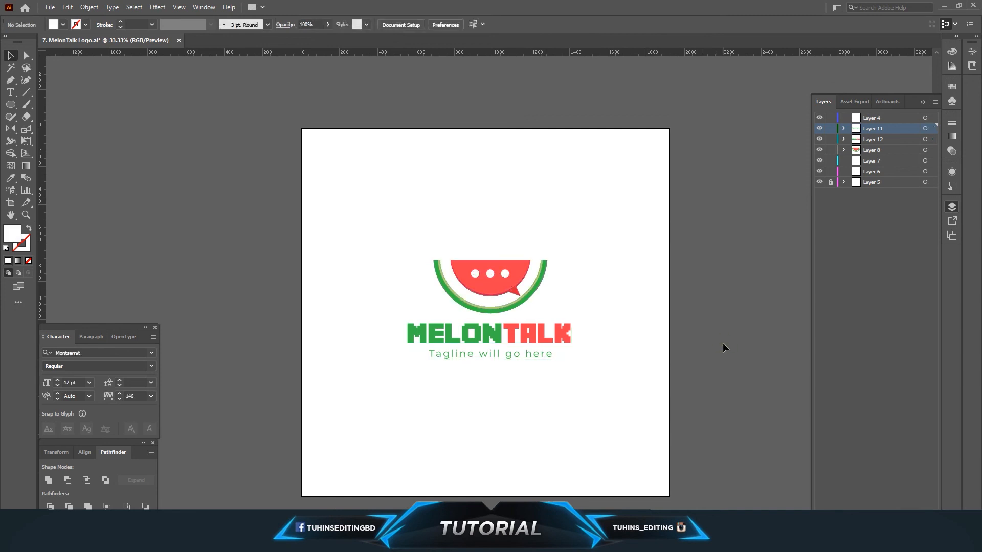
key(ctrl+s)
click(256, 542)
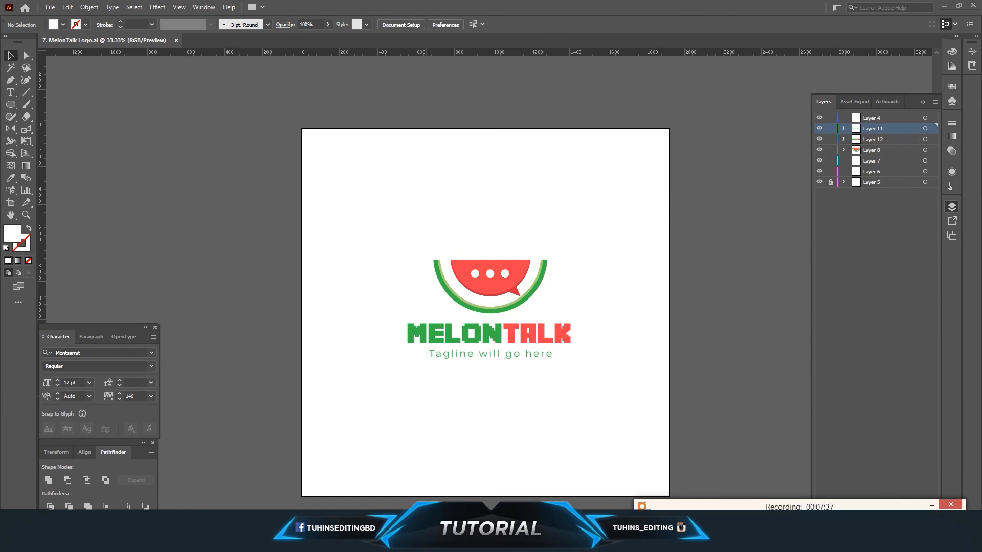